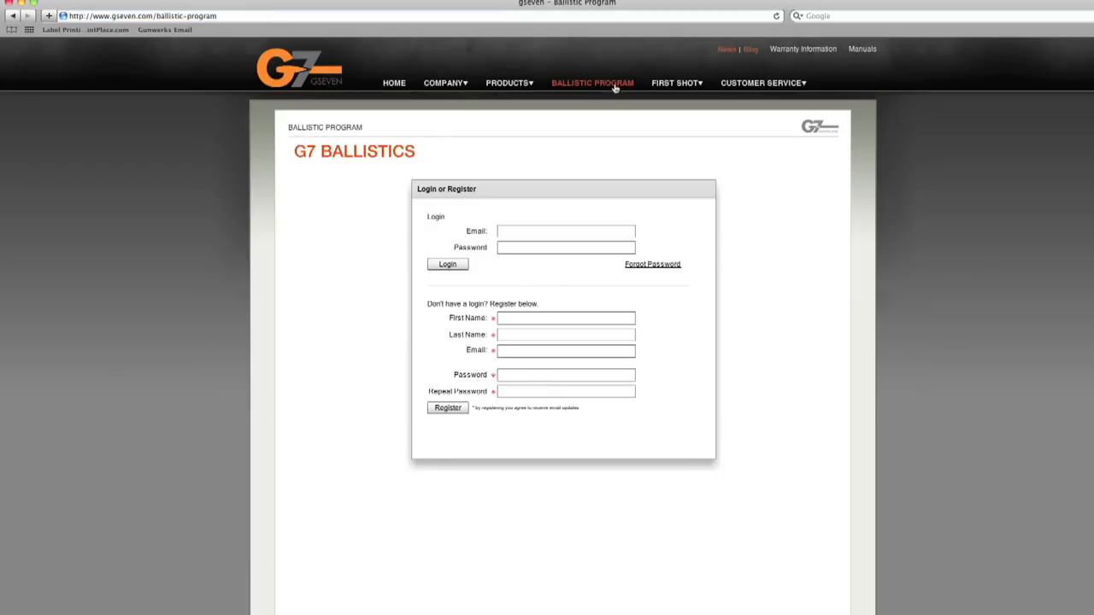
# Step: Log in with the account e-mail and password to reach the load inputs page
pyautogui.click(533, 232)
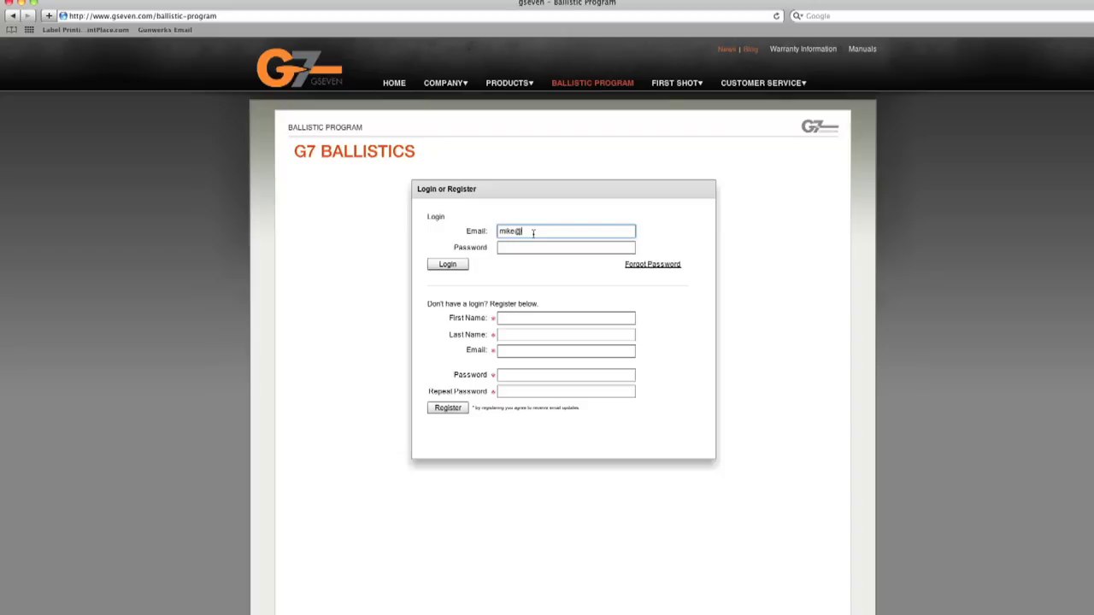
pyautogui.click(530, 247)
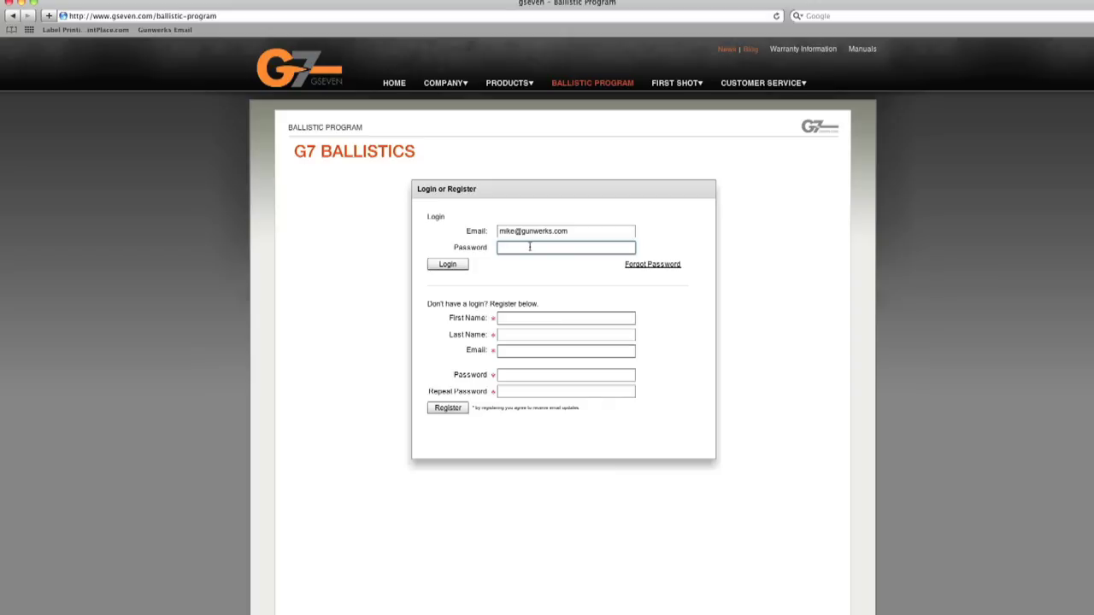
pyautogui.write('*******')
pyautogui.click(451, 264)
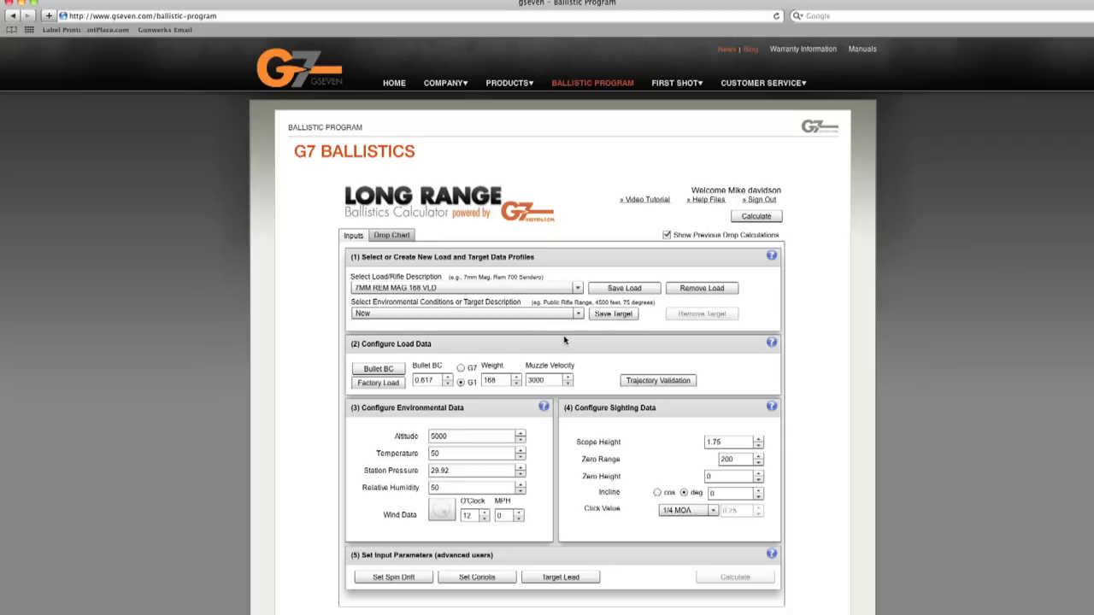
# Step: Start a new load profile and try saving it as '7MM REM 168 VLD'
pyautogui.click(608, 290)
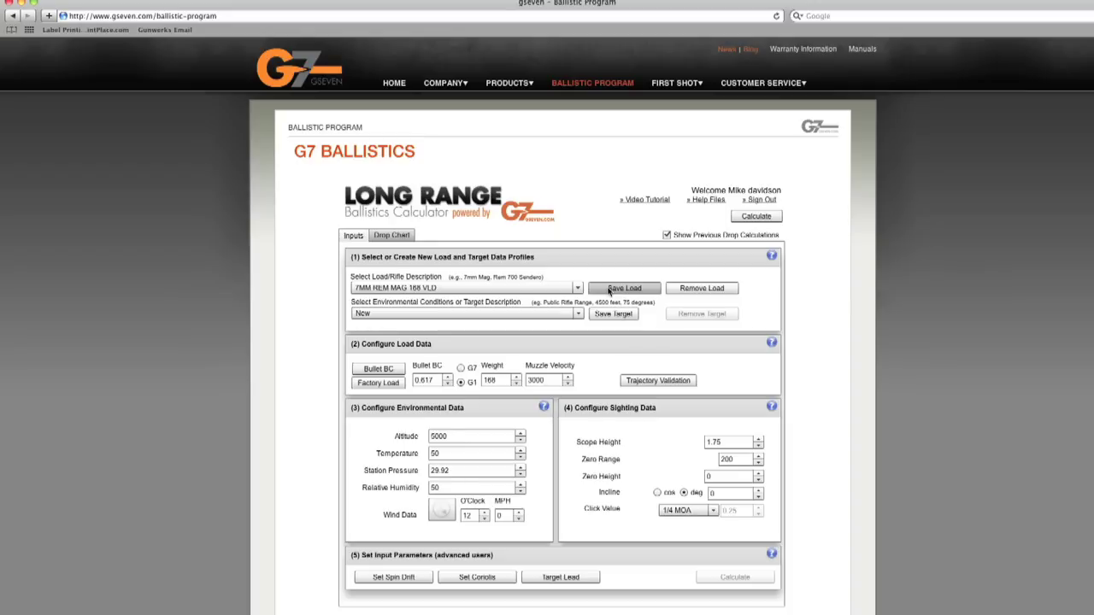
pyautogui.click(577, 288)
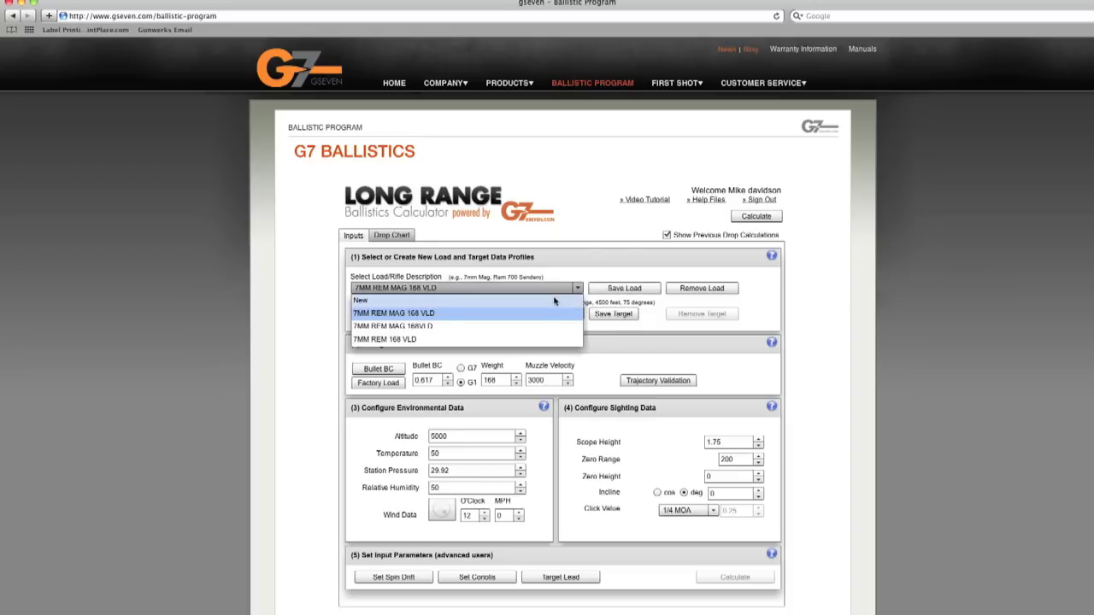
pyautogui.click(551, 302)
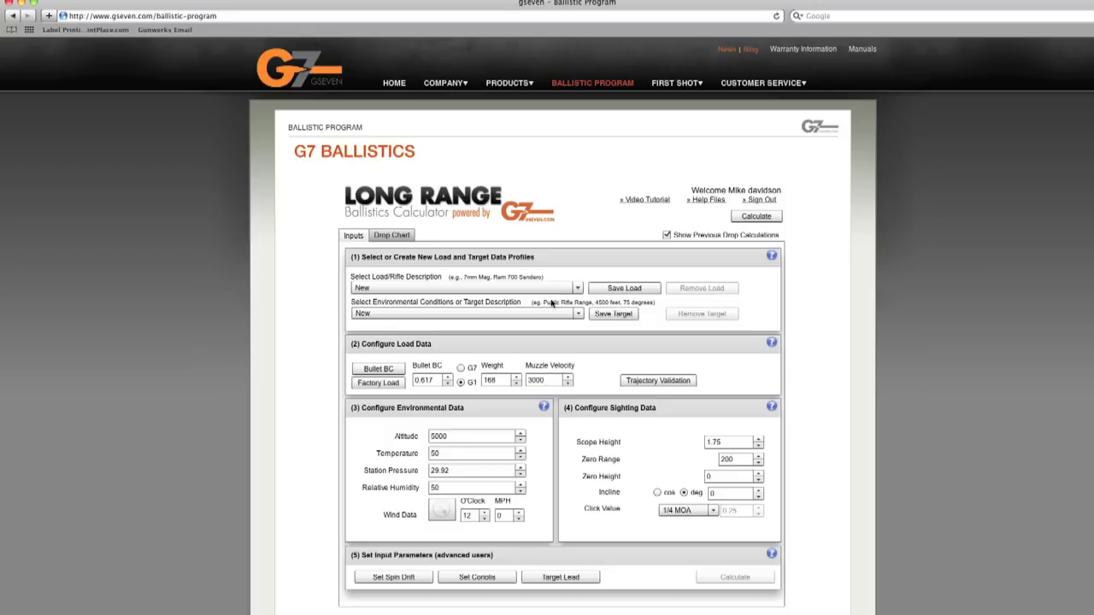
pyautogui.click(624, 288)
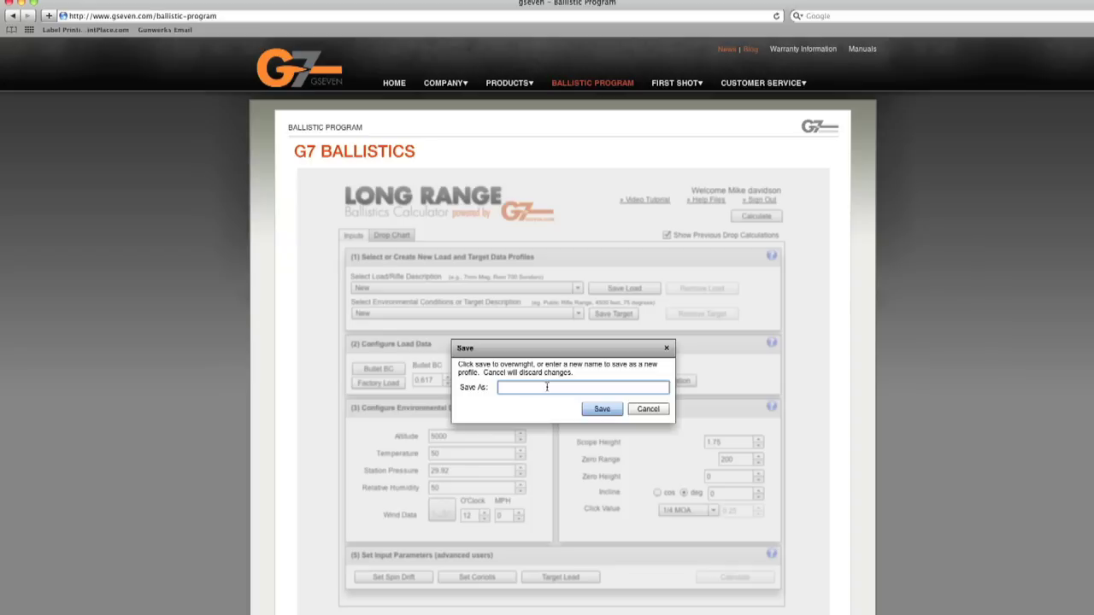
pyautogui.write('7MM REM 168 VLD')
pyautogui.click(603, 411)
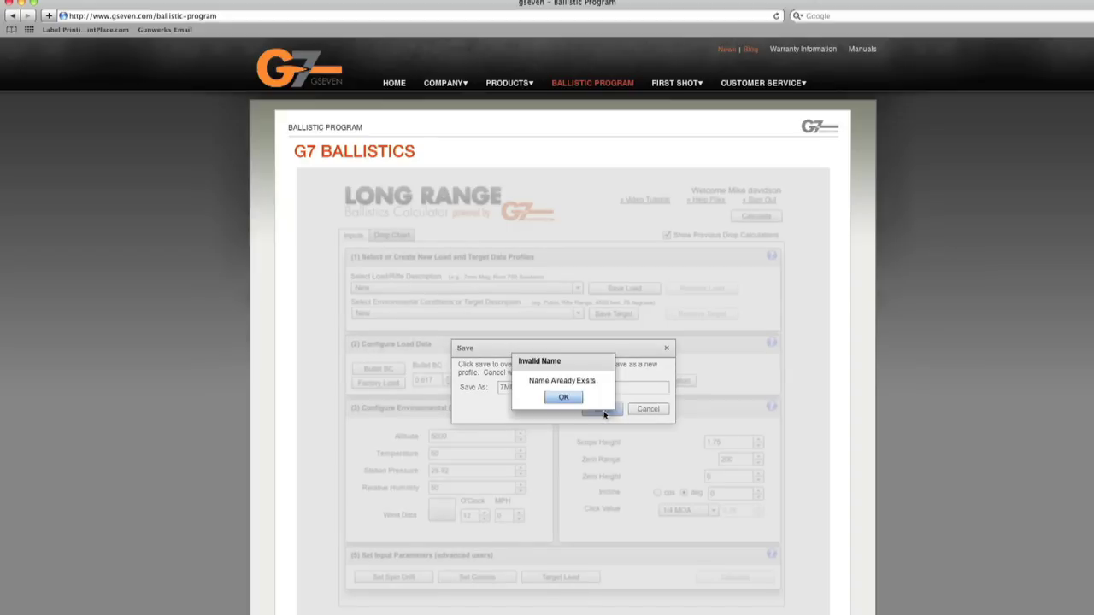
# Step: Dismiss the duplicate-name warning, cancel the save, and reselect the 7MM REM MAG 168 VLD load
pyautogui.click(578, 399)
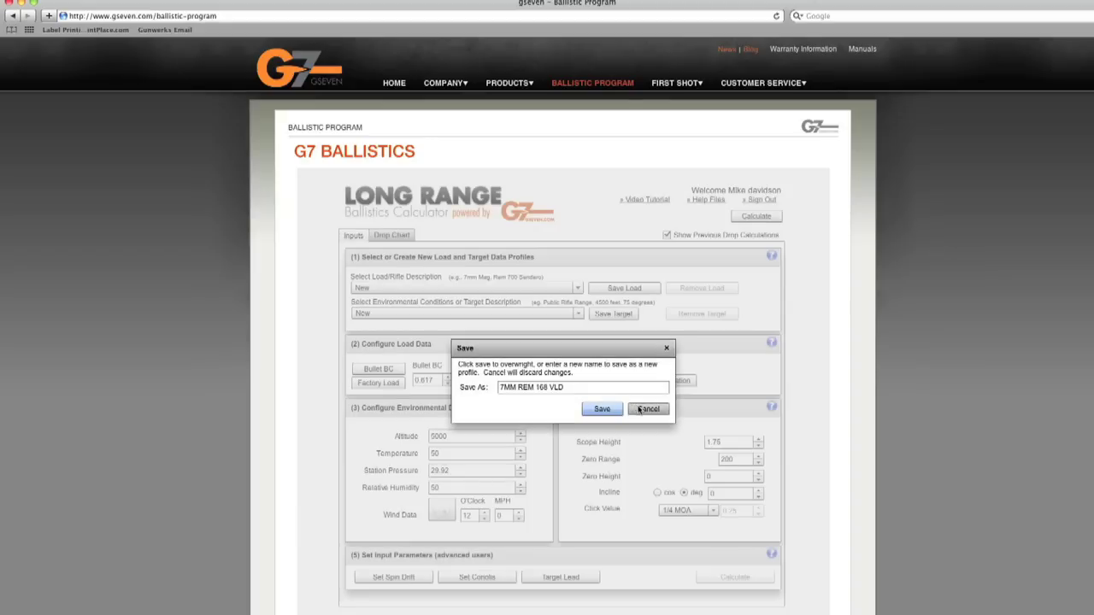
pyautogui.click(639, 410)
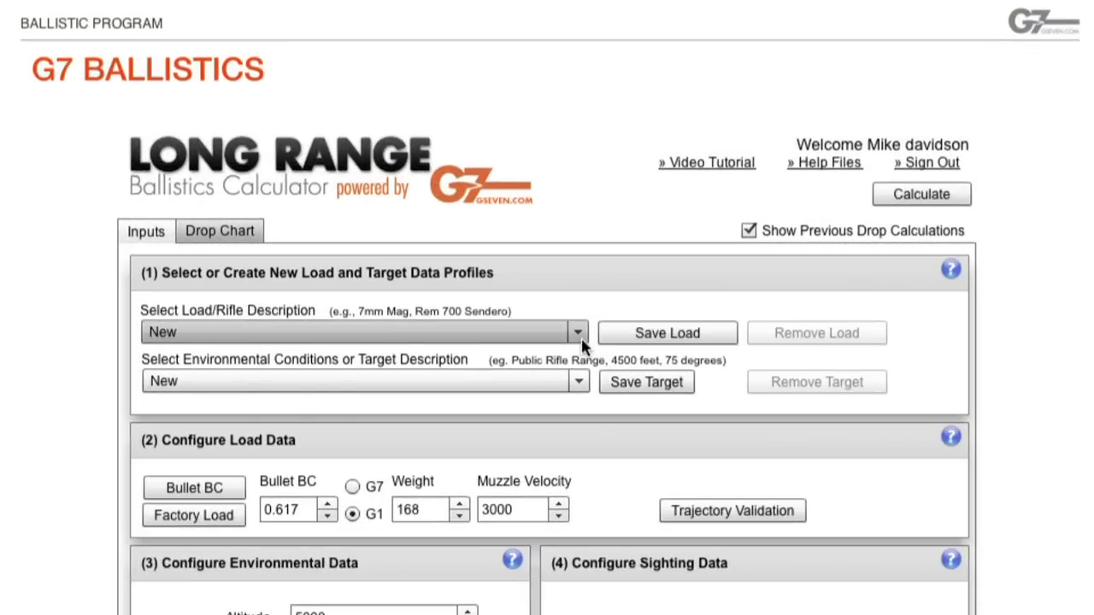
pyautogui.click(579, 334)
pyautogui.click(394, 383)
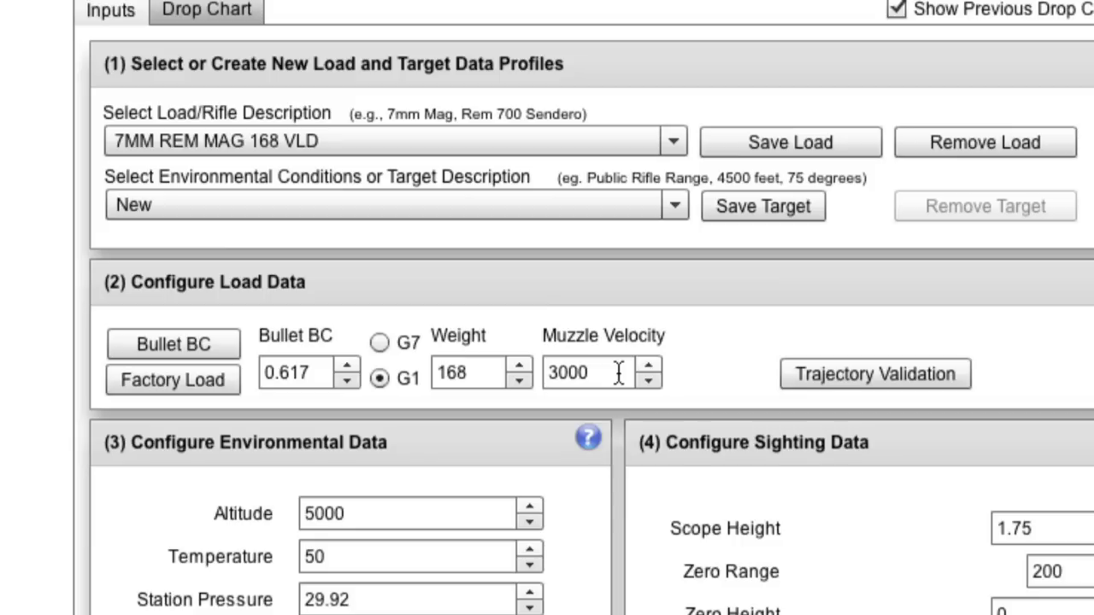
pyautogui.moveTo(618, 374); pyautogui.dragTo(551, 374)
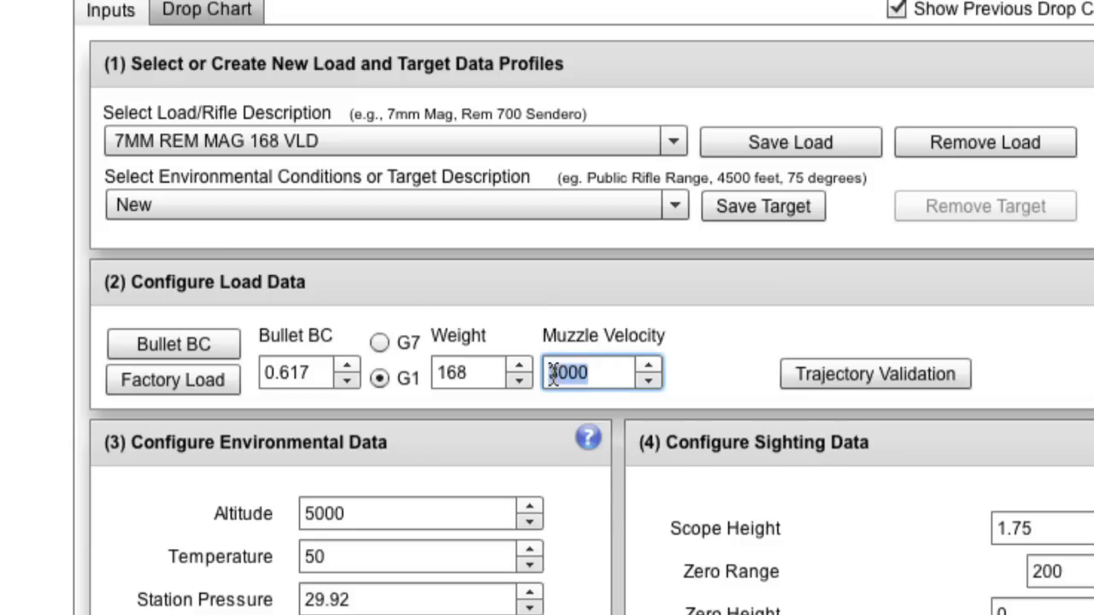
pyautogui.write('3200')
pyautogui.moveTo(615, 374); pyautogui.dragTo(529, 373)
pyautogui.write('3000')
# Step: Replace the environmental altitude of 5000 with 4475
pyautogui.scroll(-5, 527, 342)
pyautogui.scroll(-3, 556, 312)
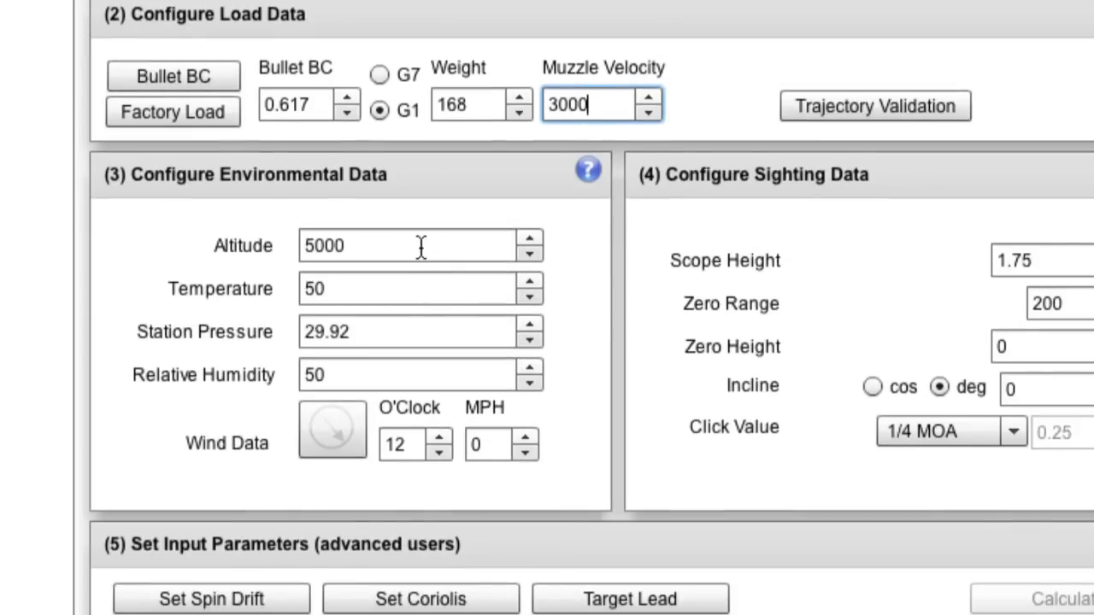
pyautogui.click(421, 247)
pyautogui.moveTo(421, 247); pyautogui.dragTo(298, 248)
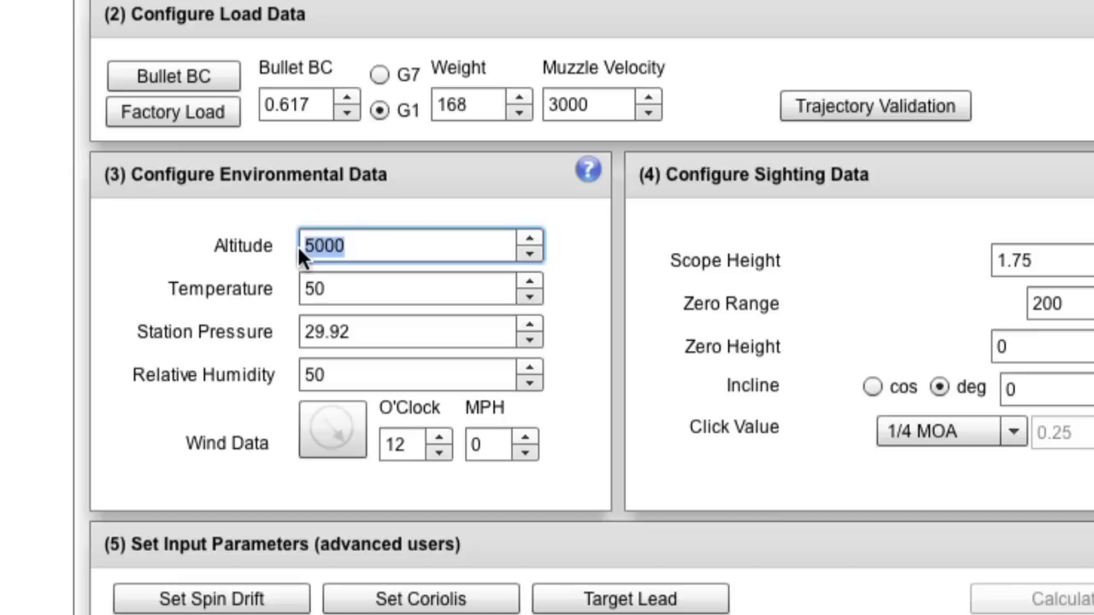
pyautogui.write('4475')
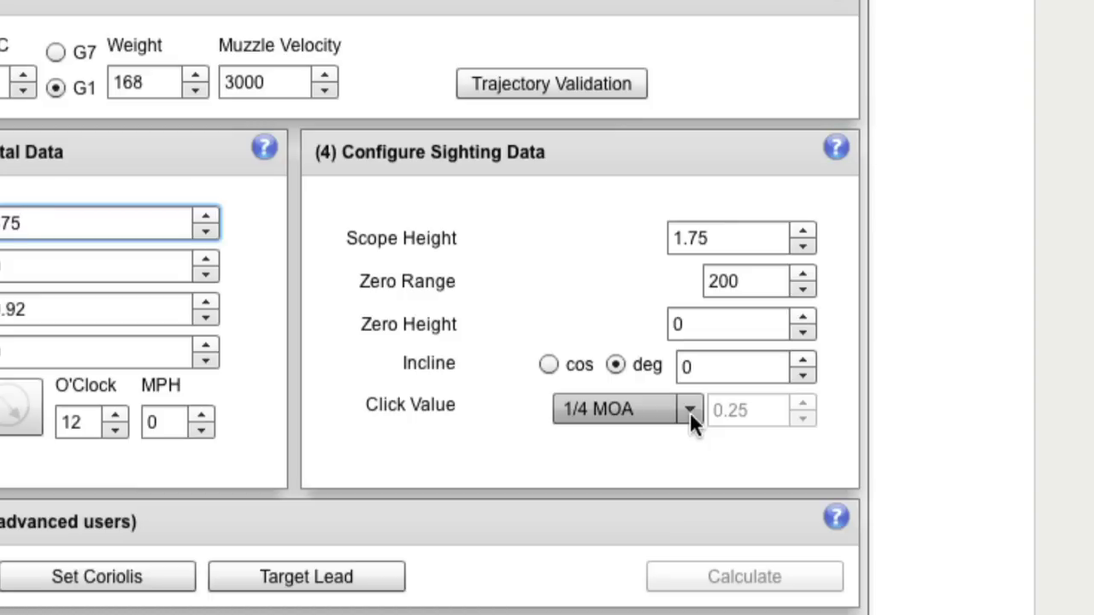
# Step: Try Cust MOA, return the click value to 1/4 MOA, and set temperature to 50
pyautogui.click(690, 412)
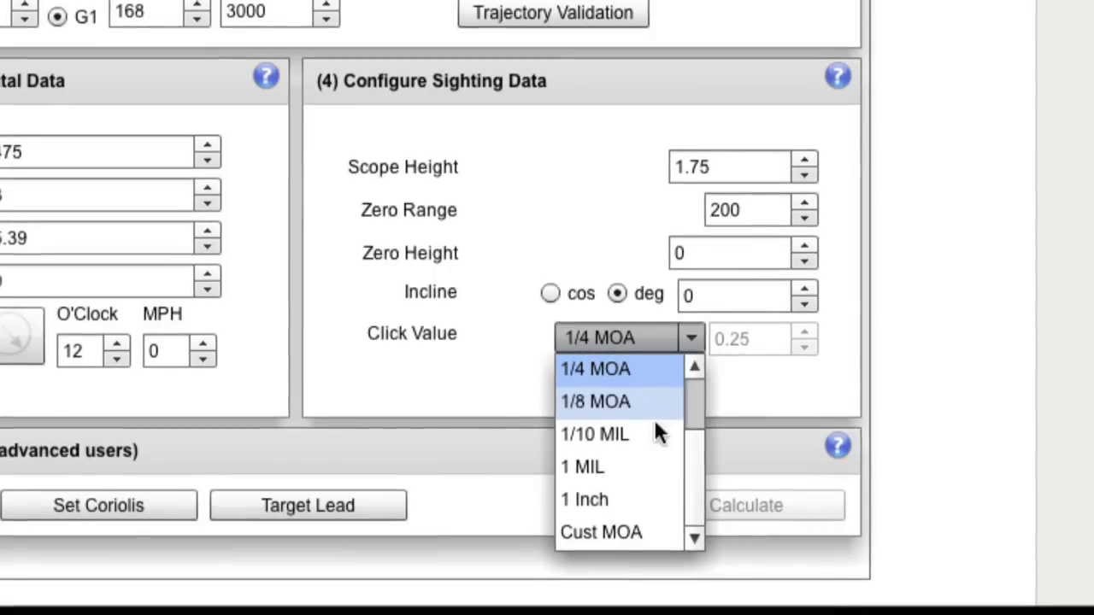
pyautogui.click(642, 532)
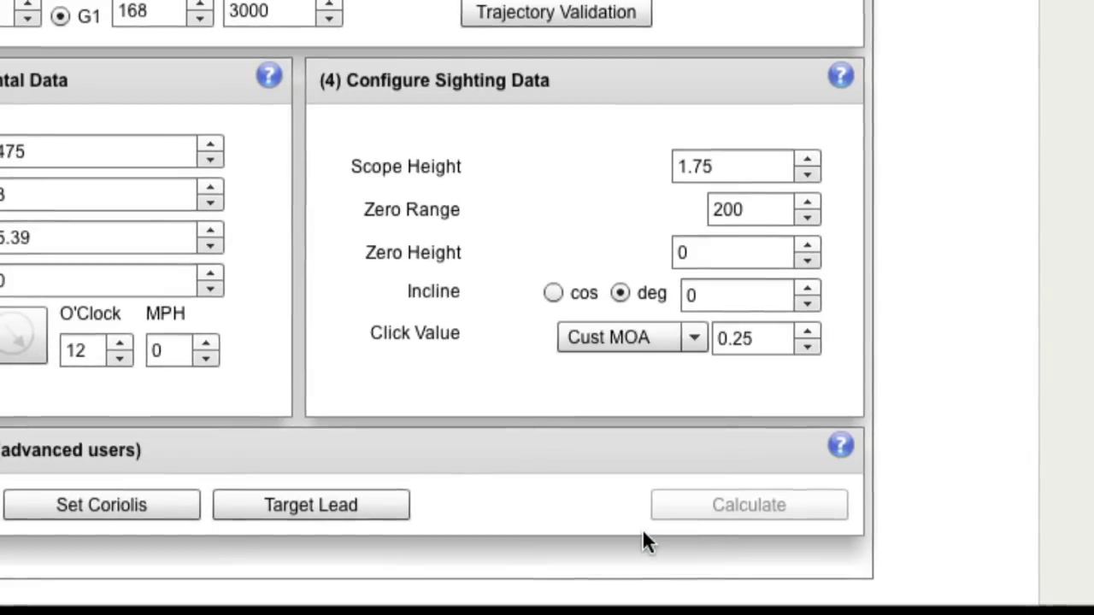
pyautogui.click(764, 342)
pyautogui.moveTo(728, 339); pyautogui.dragTo(731, 346)
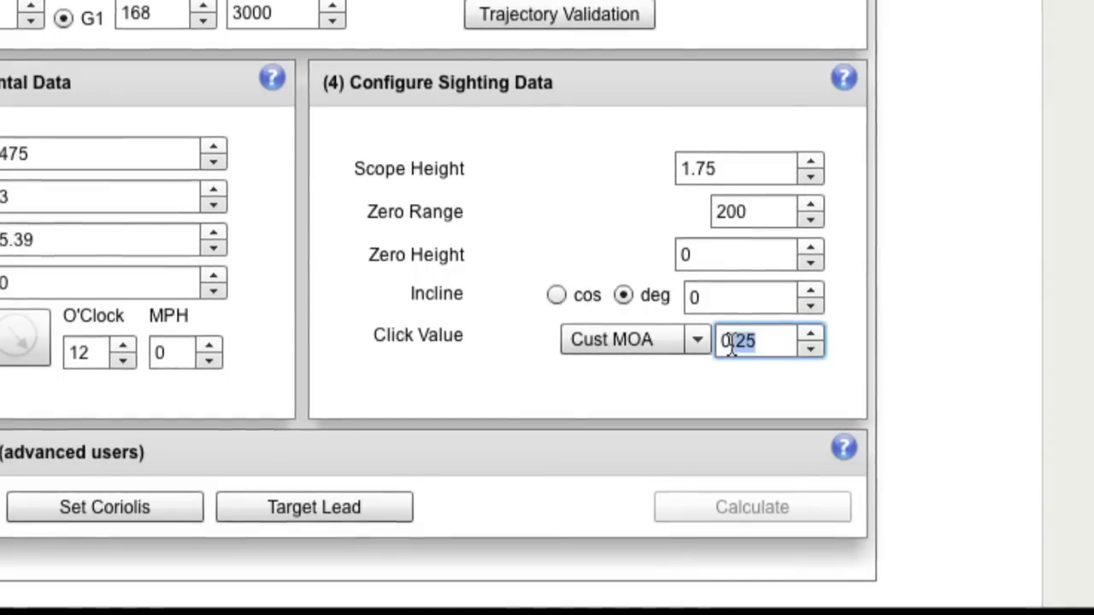
pyautogui.click(690, 337)
pyautogui.click(669, 371)
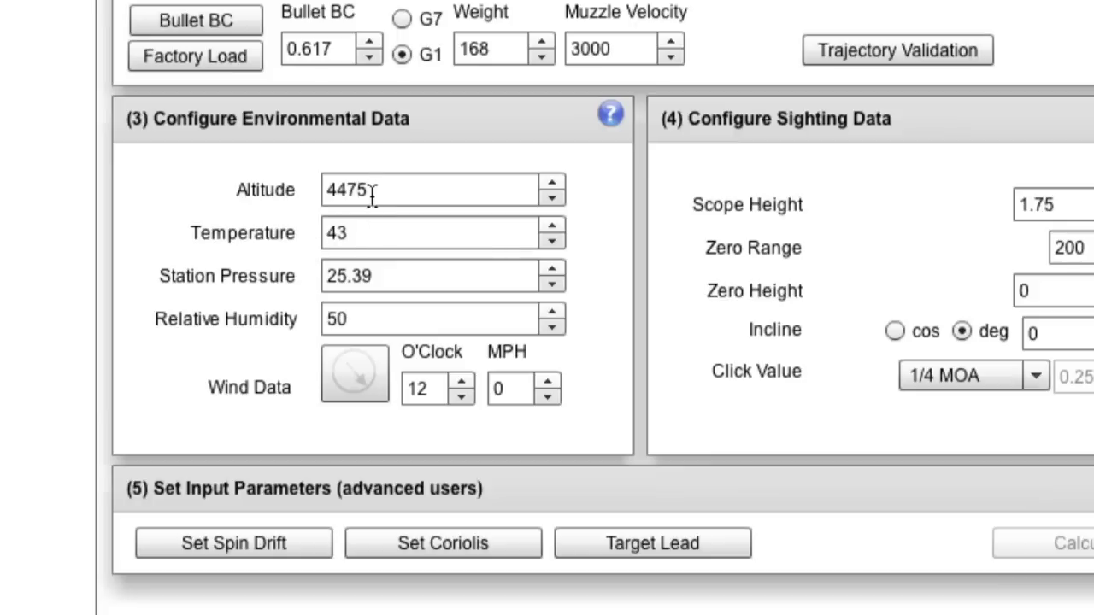
pyautogui.click(367, 231)
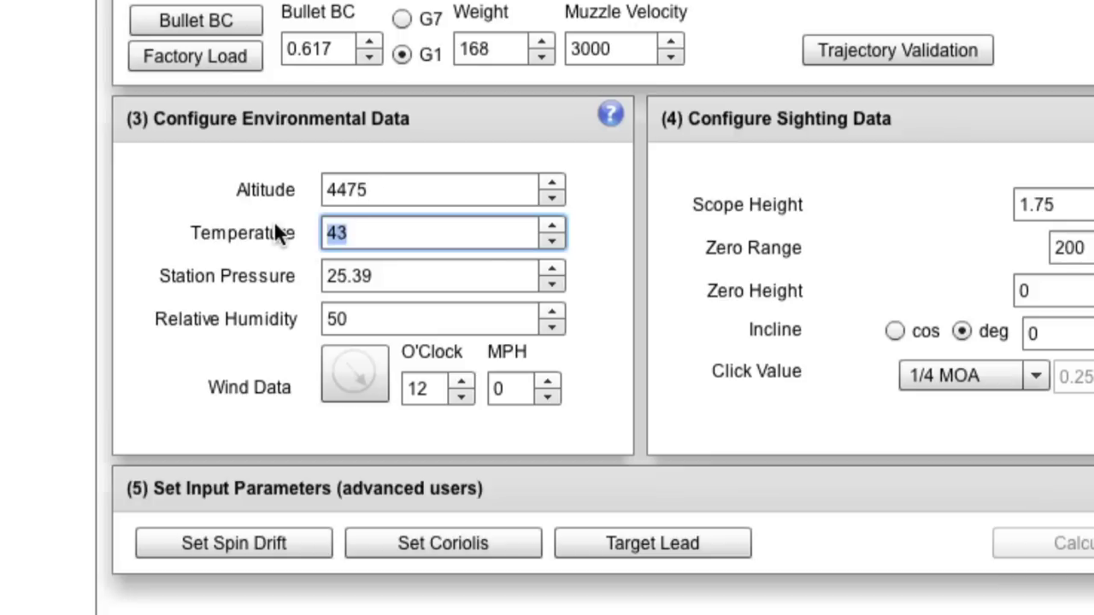
pyautogui.write('50')
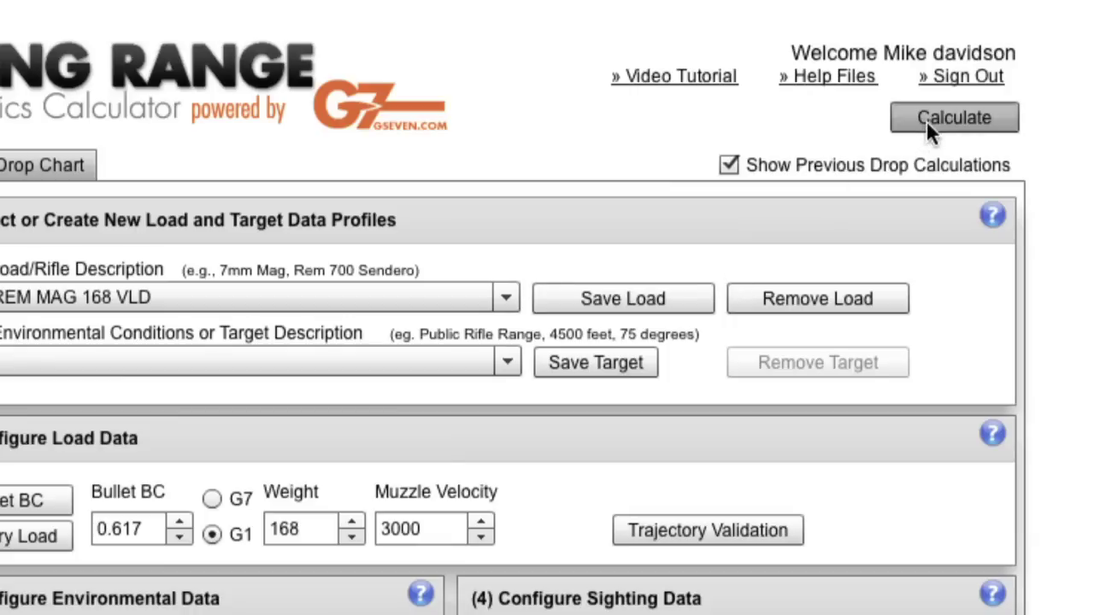
# Step: Calculate the drop chart, showing 1.2 MOA drop and 2865 fps at 100 yards
pyautogui.click(928, 124)
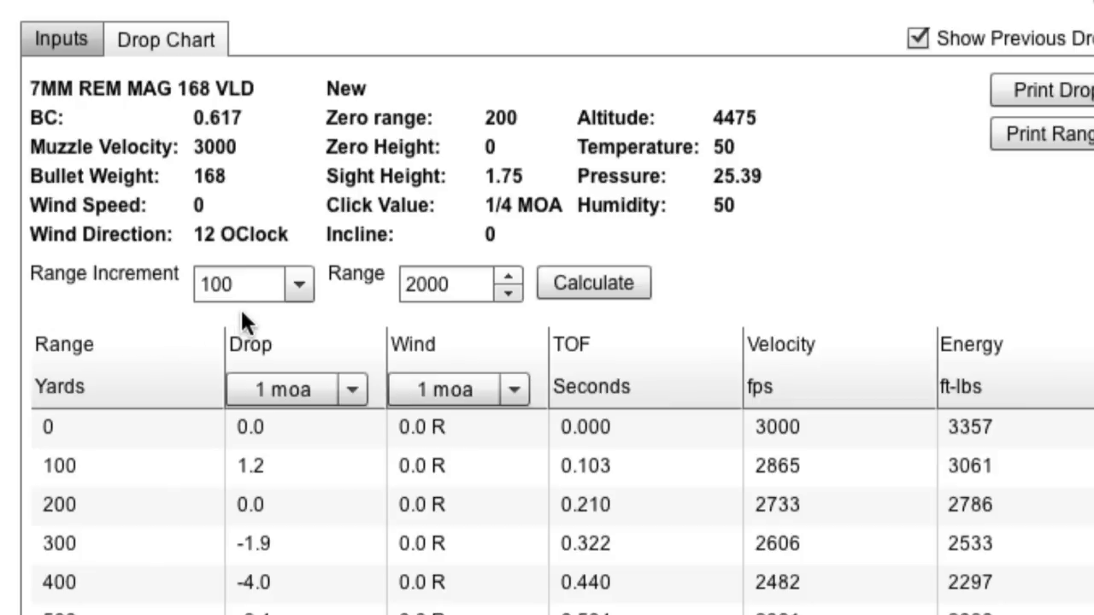
# Step: Recalculate the drop chart with a 50-yard range increment out to 1000 yards
pyautogui.click(293, 285)
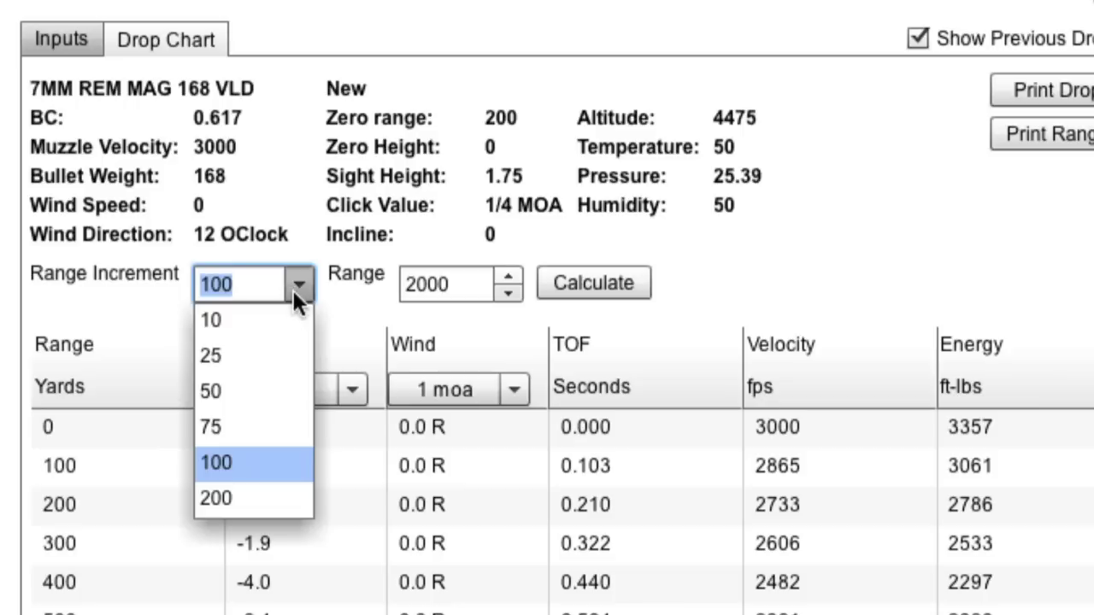
pyautogui.click(253, 392)
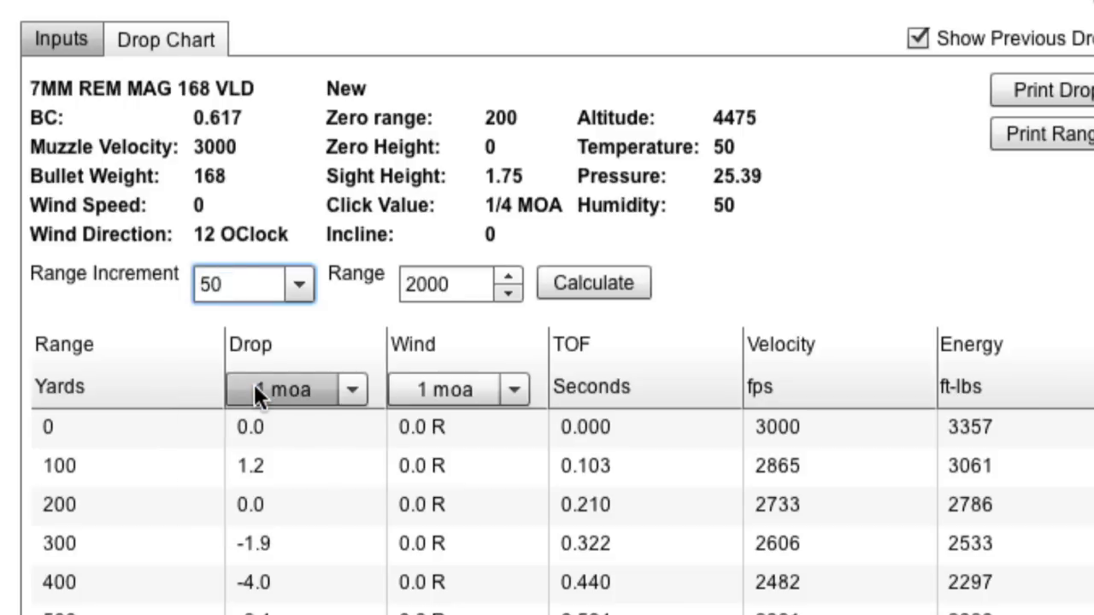
pyautogui.click(453, 286)
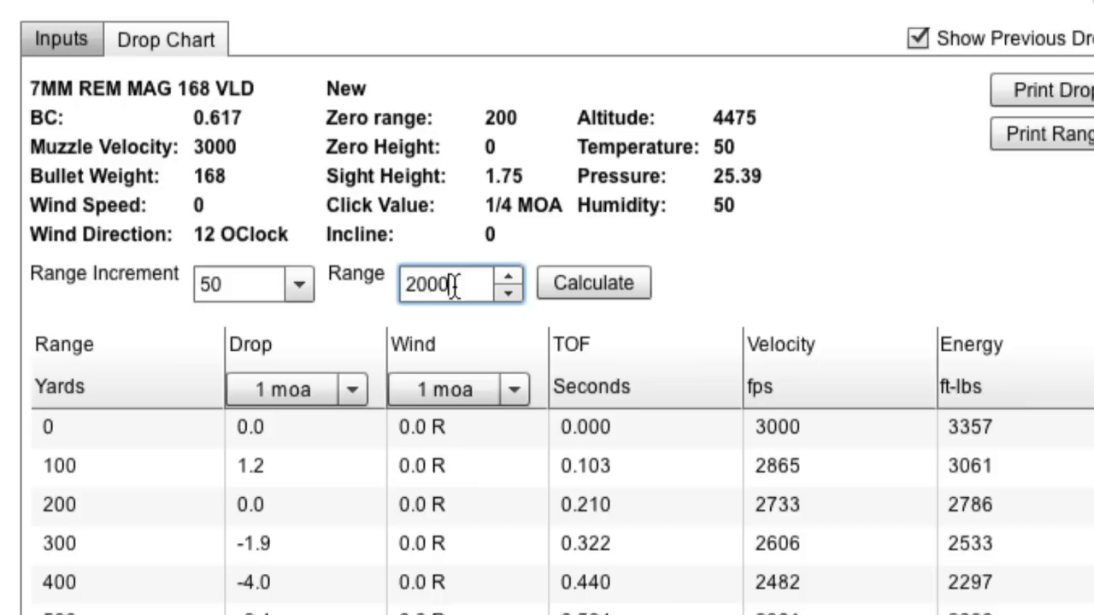
pyautogui.moveTo(453, 286); pyautogui.dragTo(404, 290)
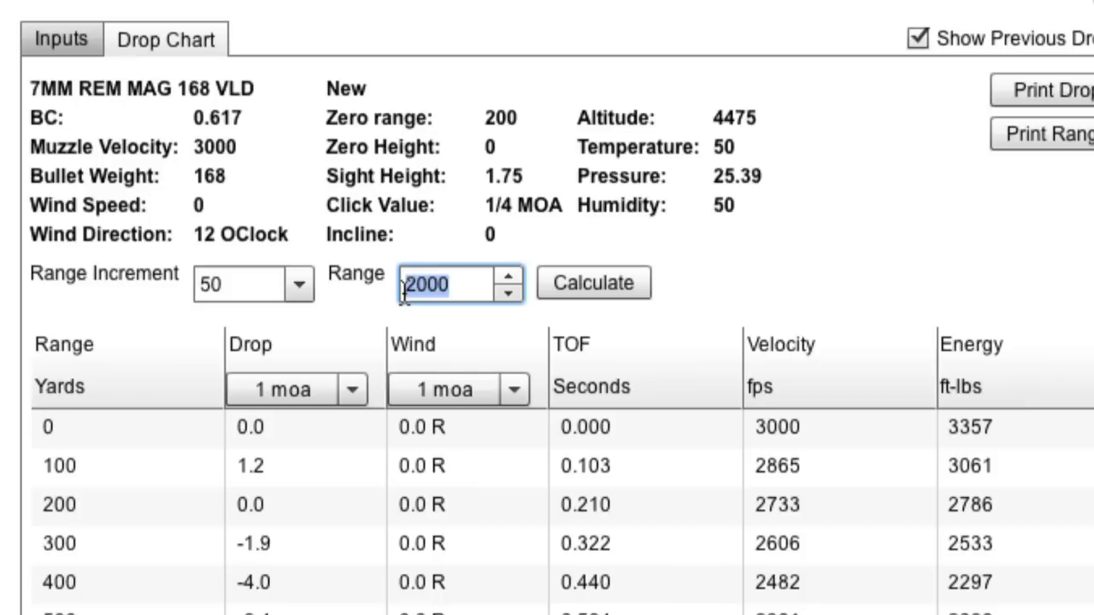
pyautogui.write('1000')
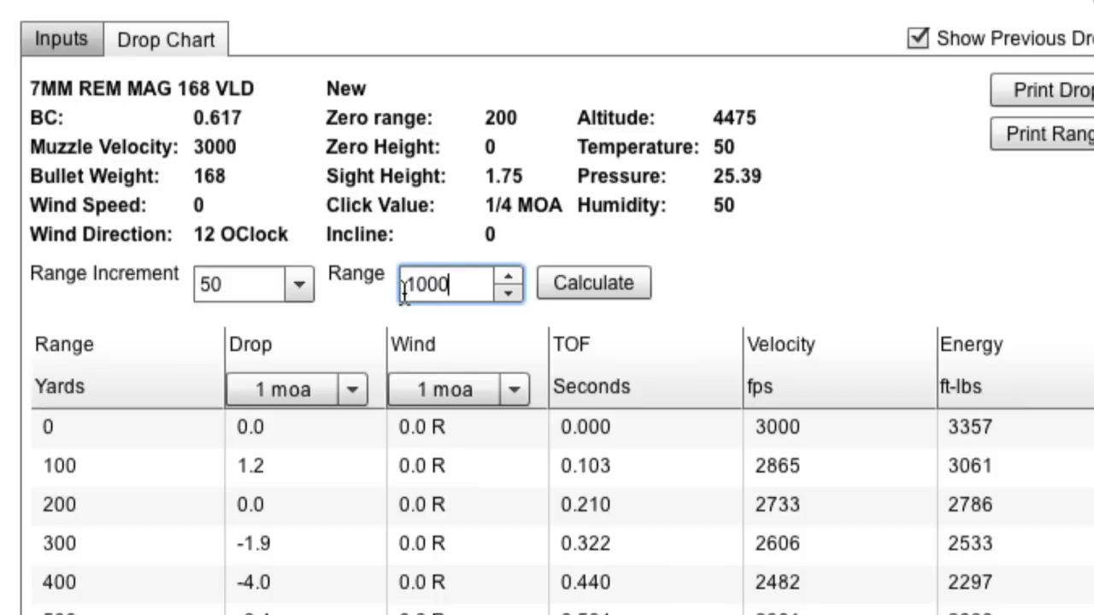
pyautogui.click(612, 277)
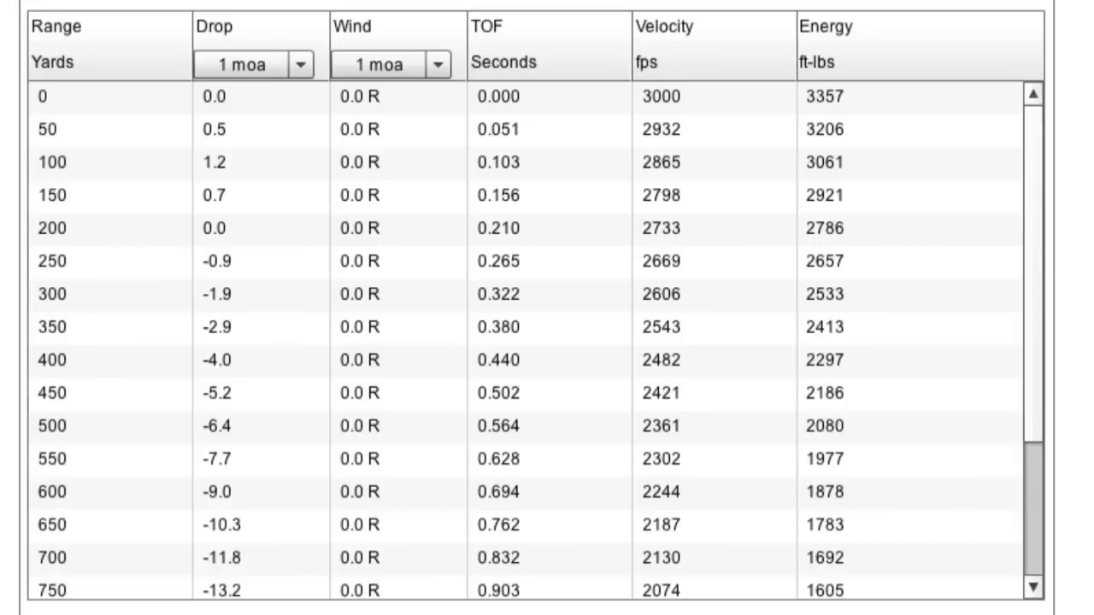
# Step: Keep the drop units in MOA and print the drop chart
pyautogui.click(57, 426)
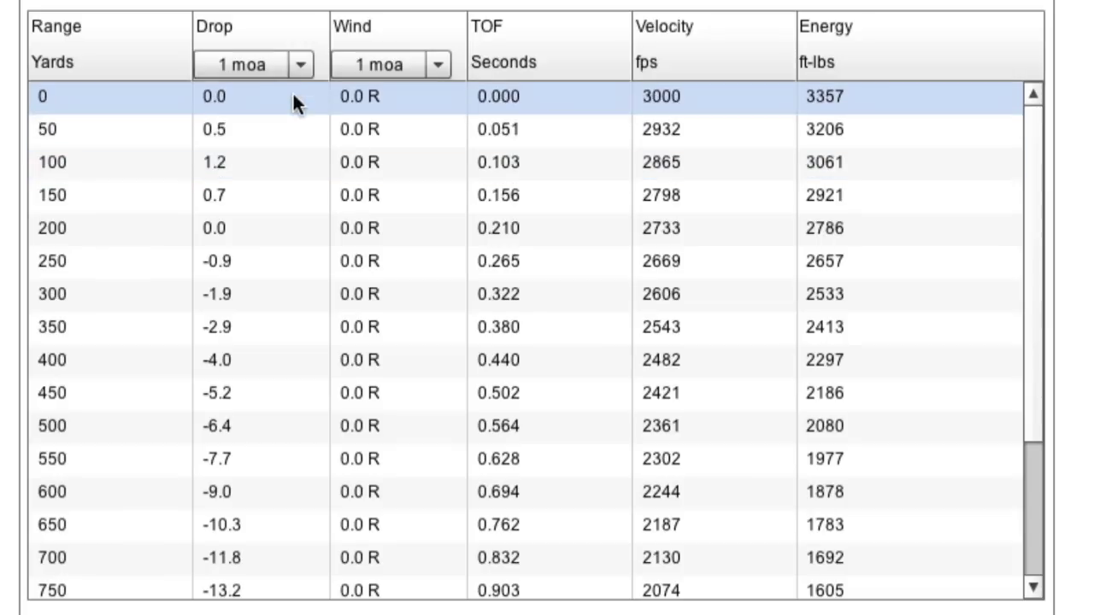
pyautogui.click(299, 65)
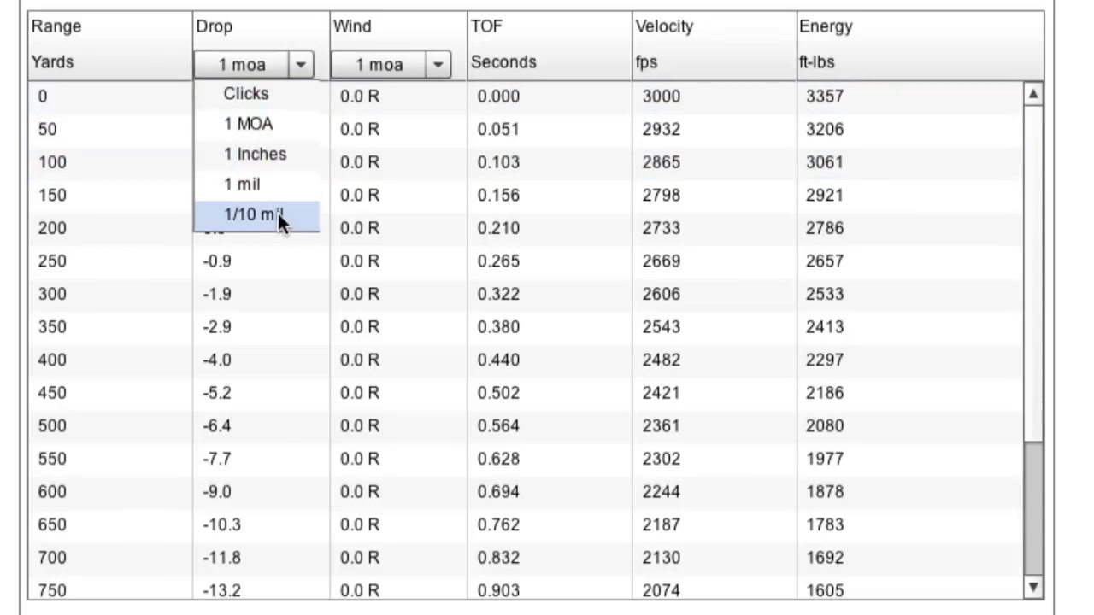
pyautogui.click(272, 123)
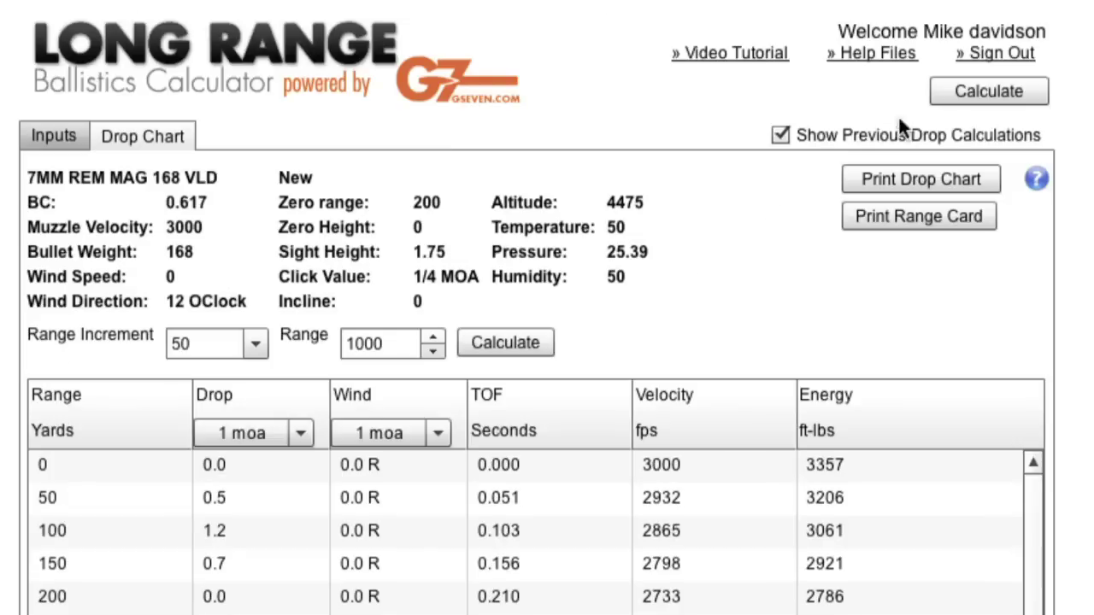
pyautogui.click(904, 179)
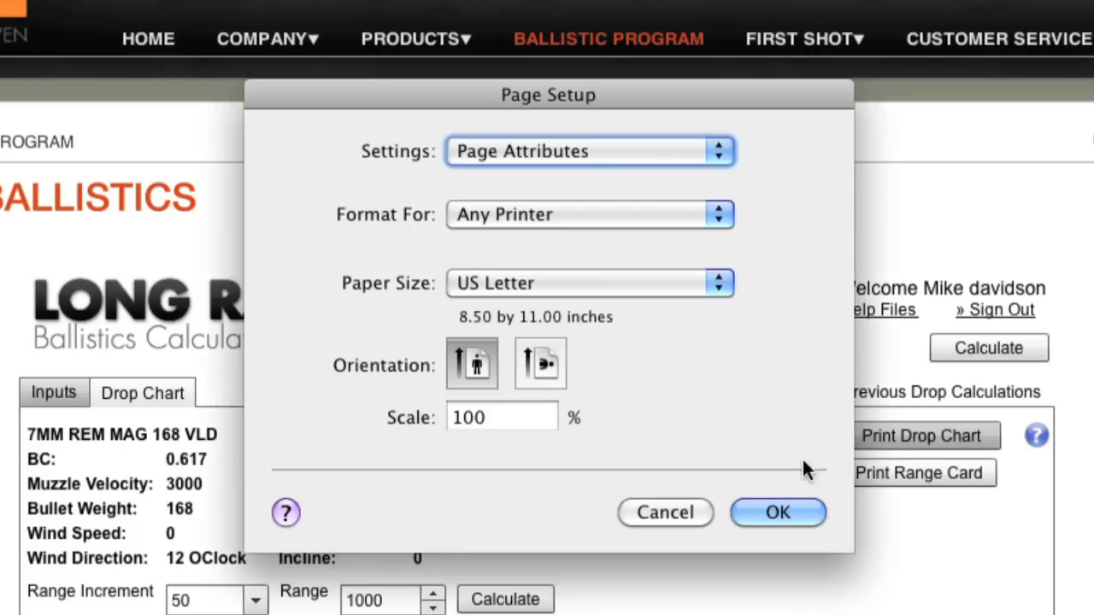
pyautogui.click(777, 513)
pyautogui.click(824, 548)
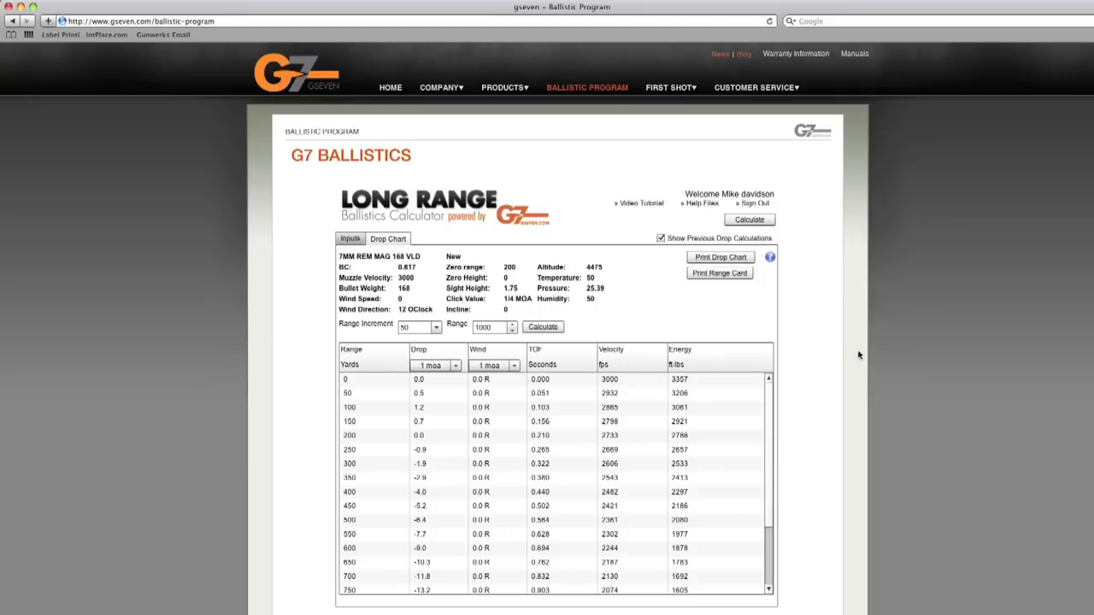
# Step: Switch to the Inputs tab showing BC 0.617, weight 168 and velocity 3000
pyautogui.click(352, 240)
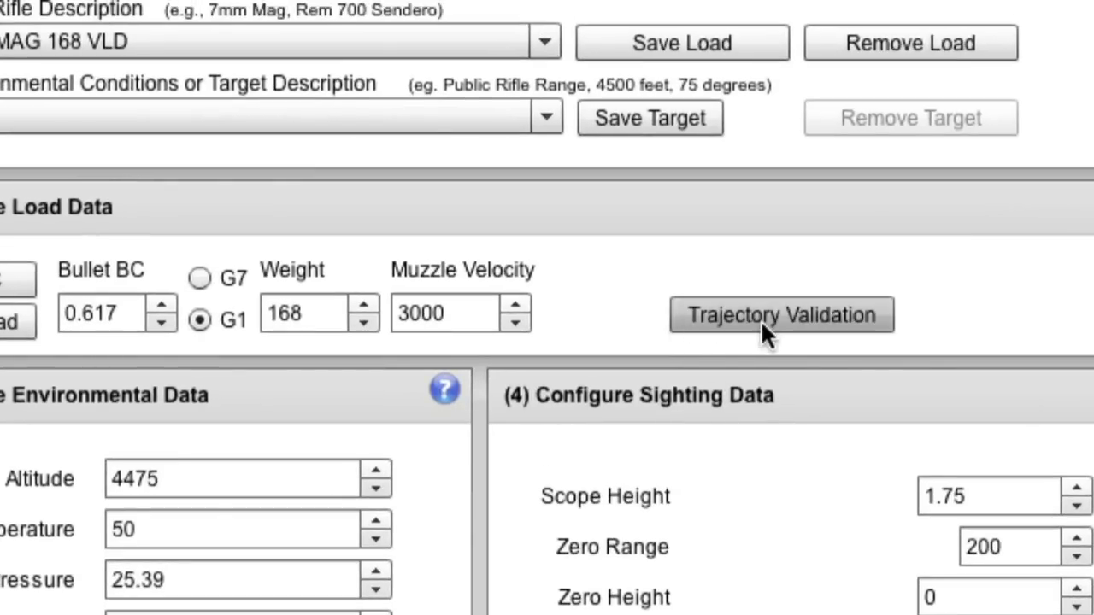
# Step: Open Trajectory Validation, prefilled with BC 0.617, weight 168, velocity 3000 and altitude 4475
pyautogui.click(765, 316)
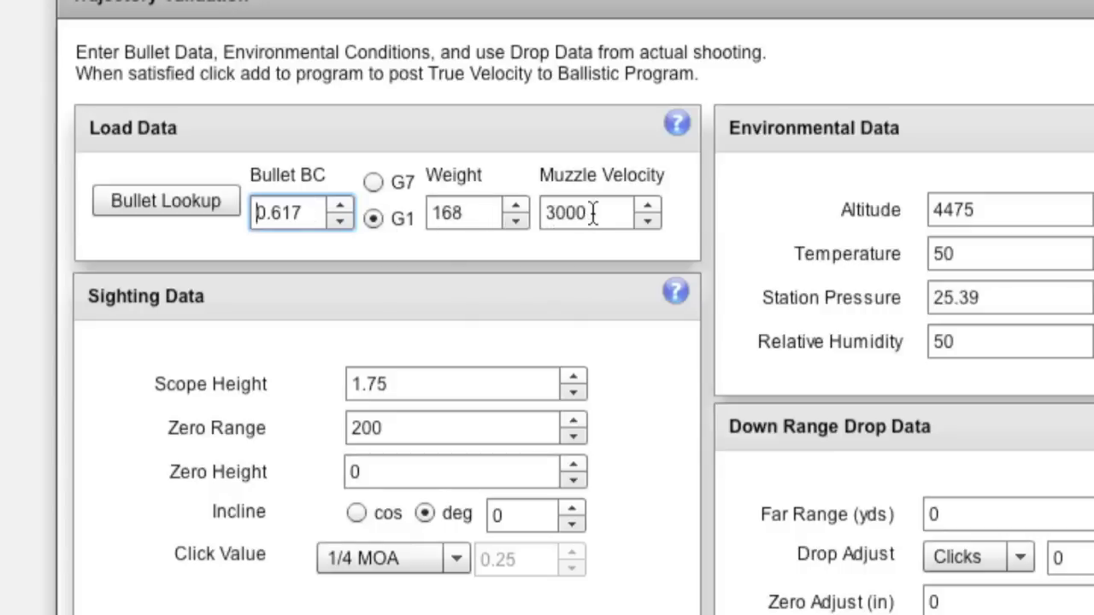
pyautogui.scroll(-3, 445, 261)
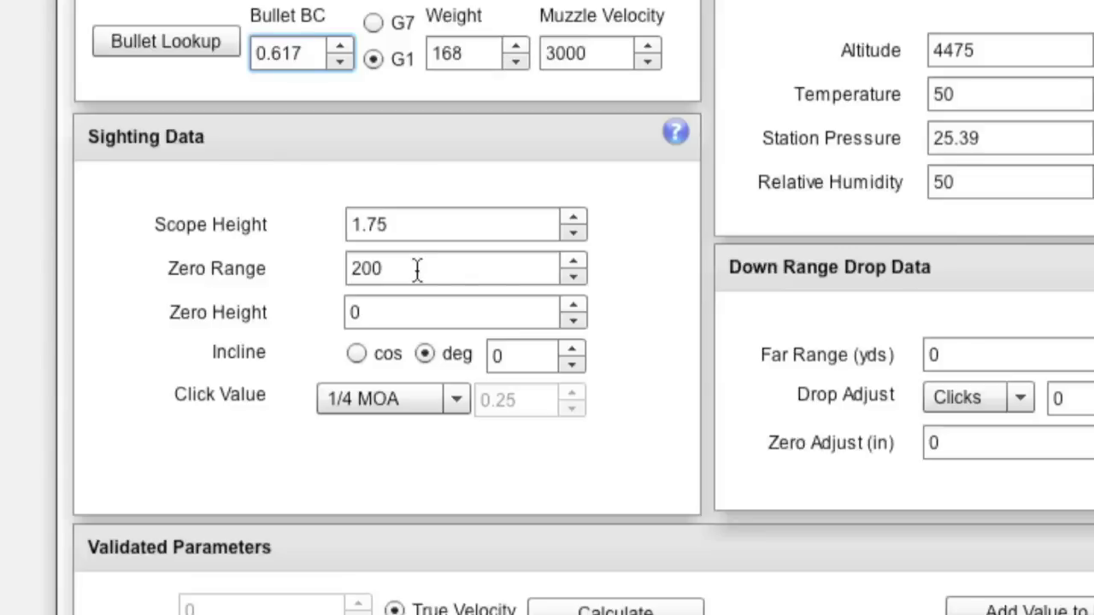
pyautogui.click(388, 312)
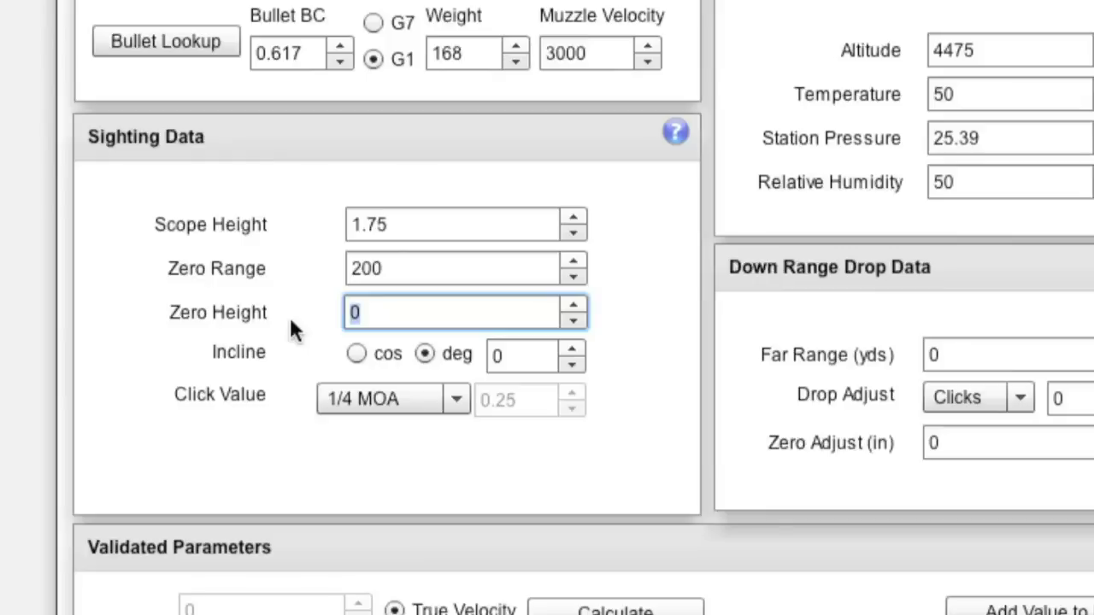
pyautogui.press('BackSpace')
pyautogui.write('.5')
pyautogui.click(346, 268)
pyautogui.write('100')
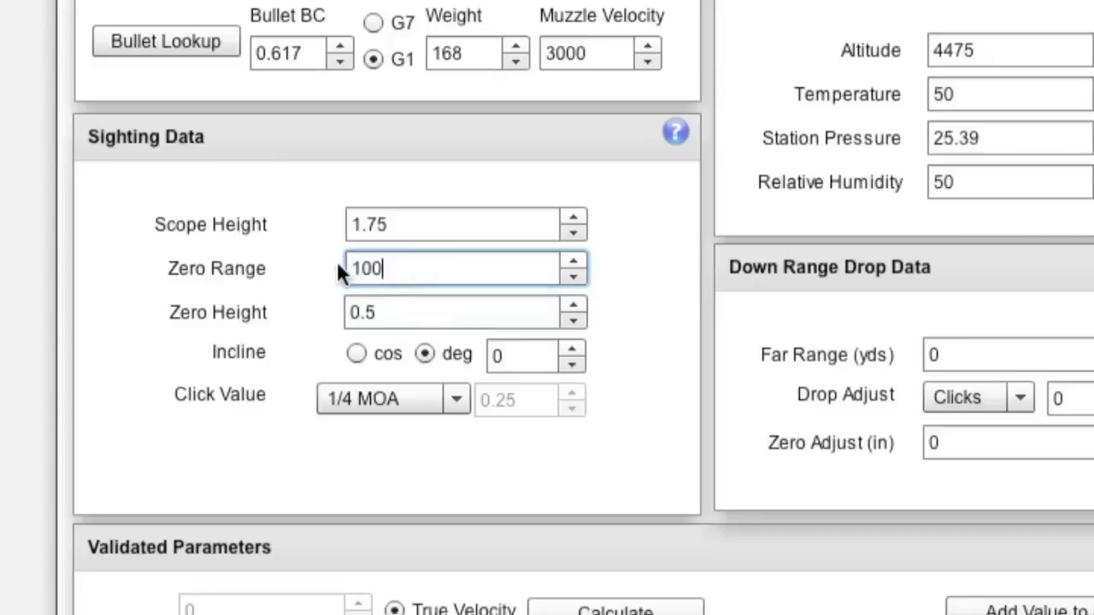
pyautogui.click(409, 317)
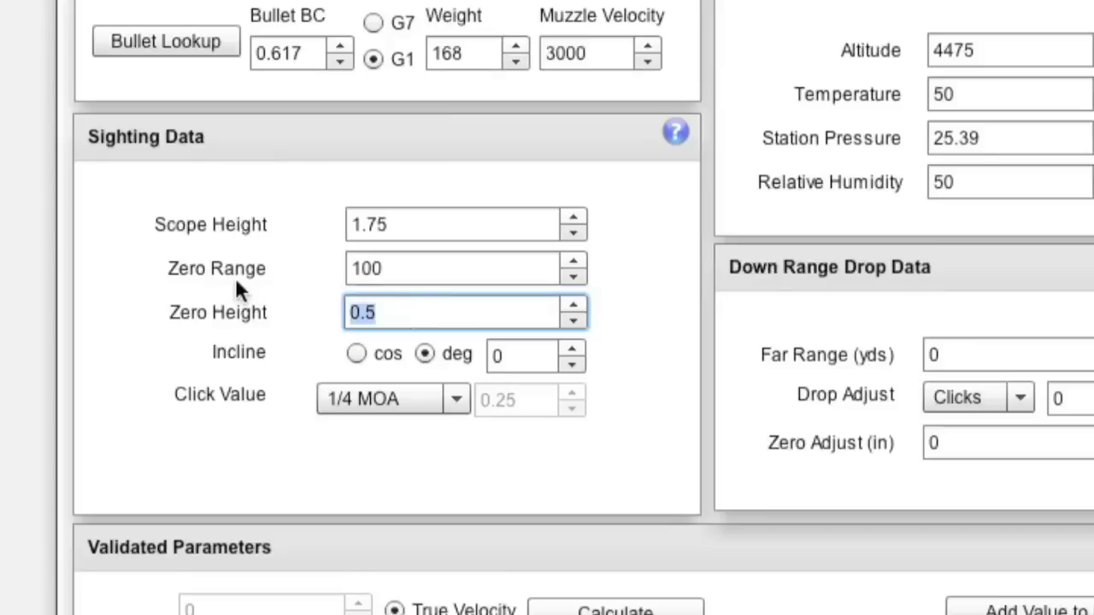
pyautogui.write('1.5')
pyautogui.click(389, 267)
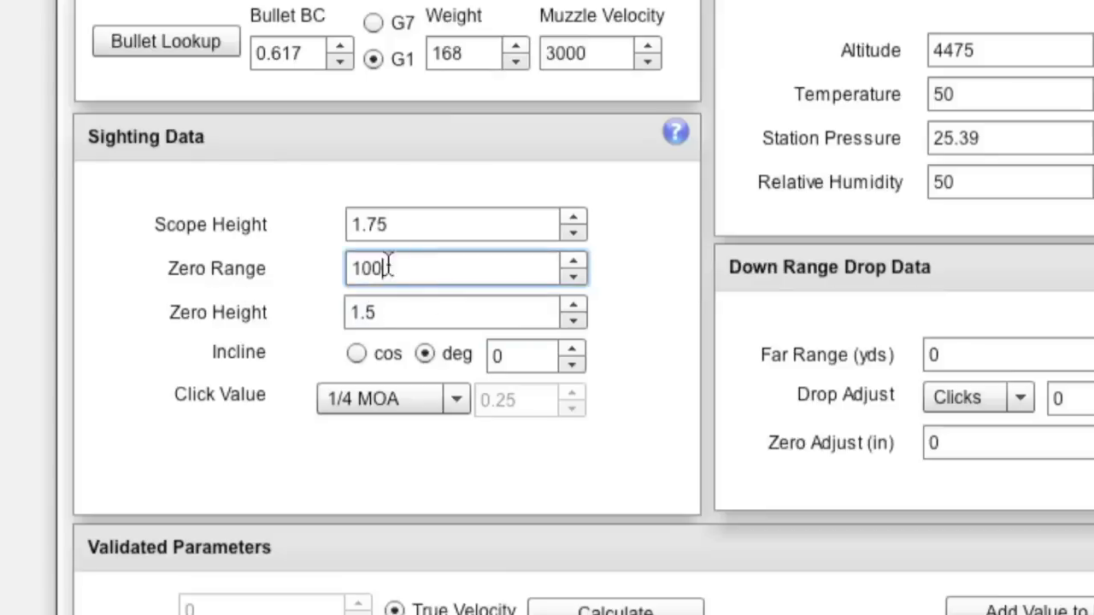
pyautogui.moveTo(388, 267); pyautogui.dragTo(341, 250)
pyautogui.write('200')
pyautogui.press('Tab')
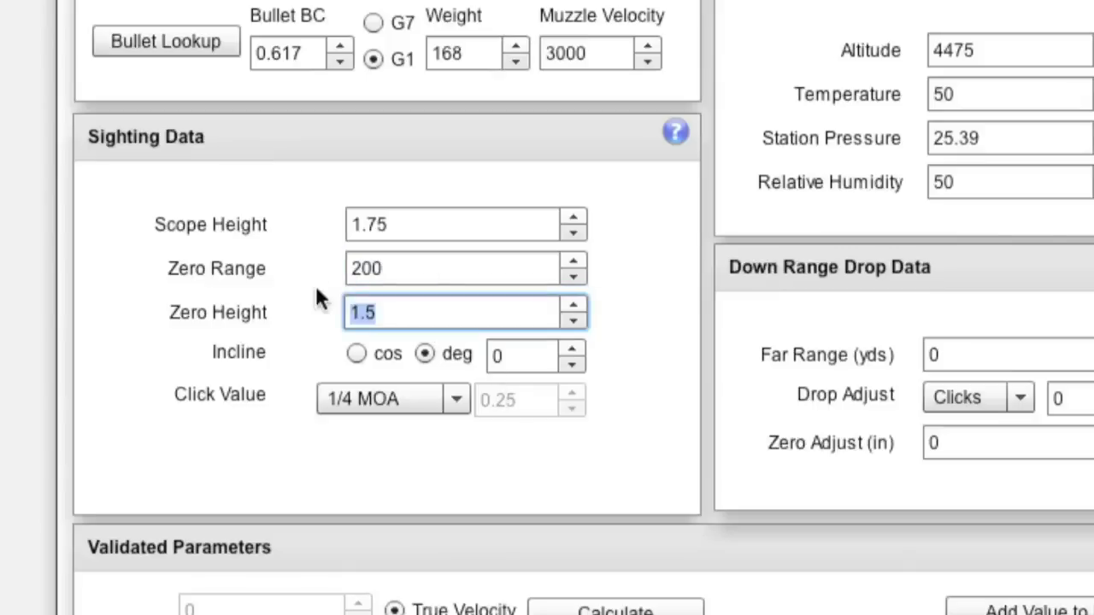
pyautogui.write('0')
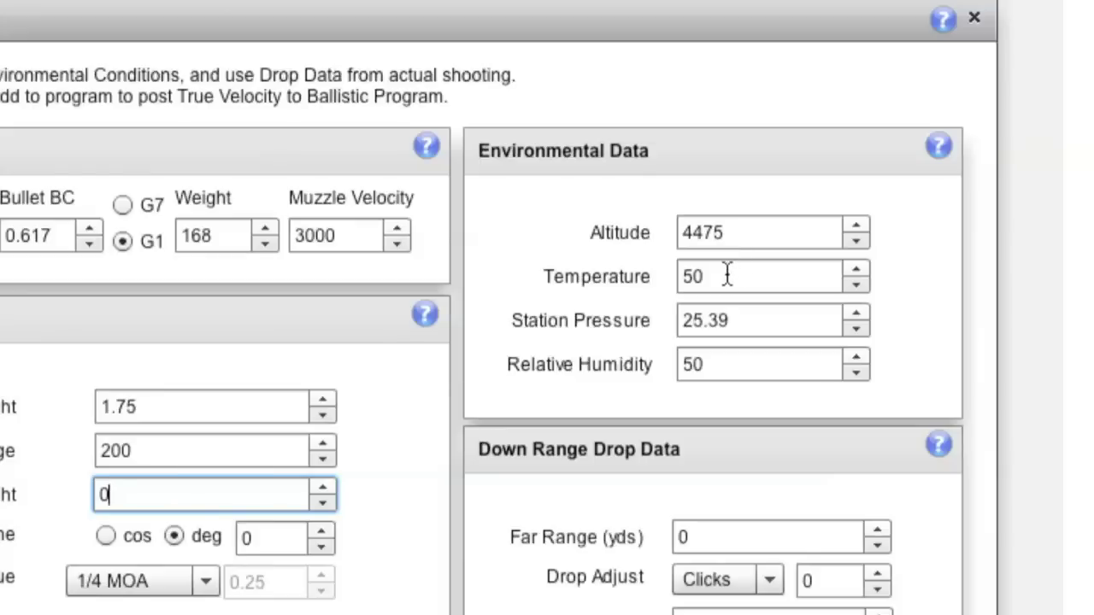
# Step: Replace the validation temperature of 50 with 80
pyautogui.moveTo(727, 274); pyautogui.dragTo(688, 268)
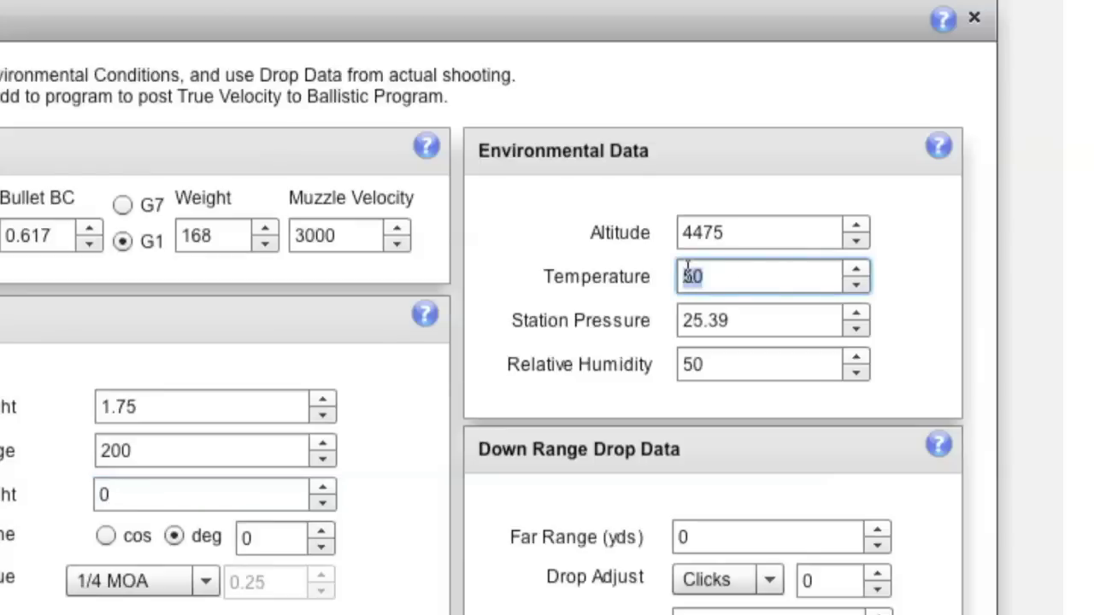
pyautogui.write('80')
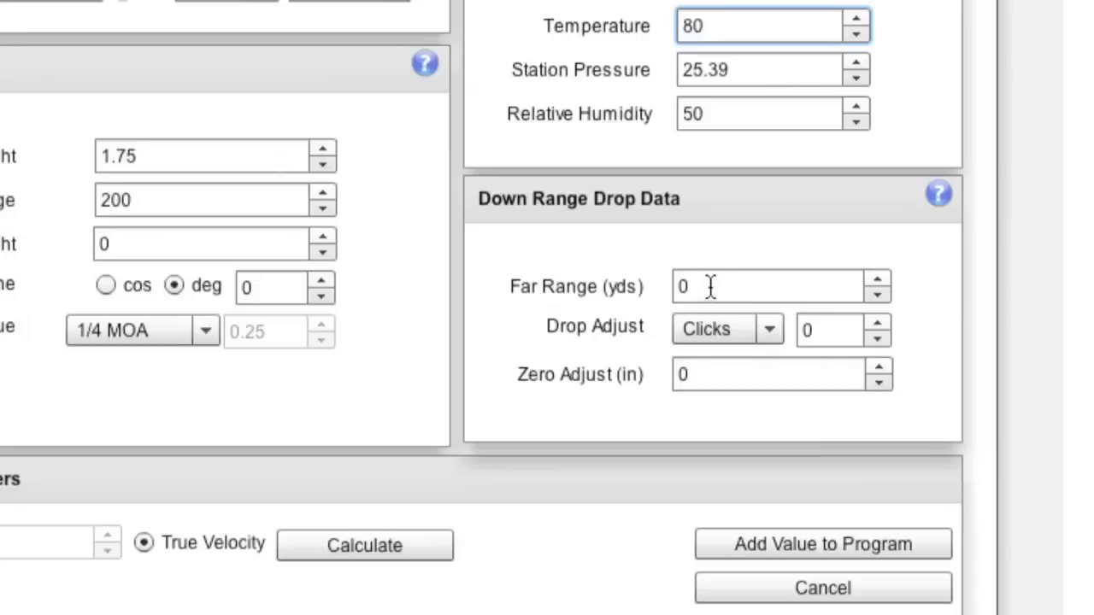
# Step: Enter a far range of 600 yards and a drop adjustment of 36 clicks
pyautogui.click(699, 286)
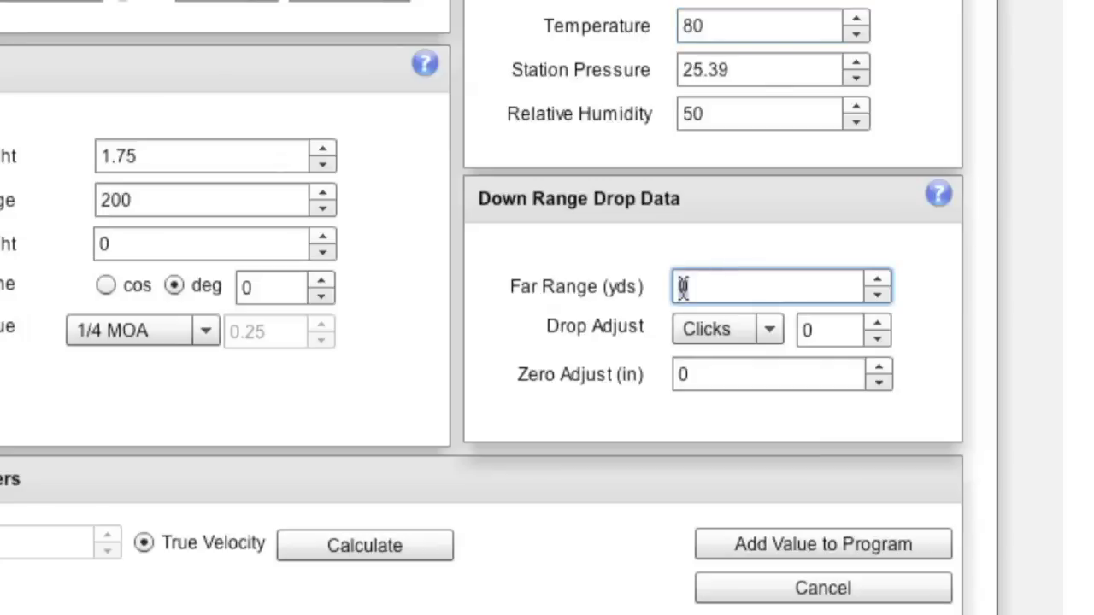
pyautogui.write('600')
pyautogui.click(818, 332)
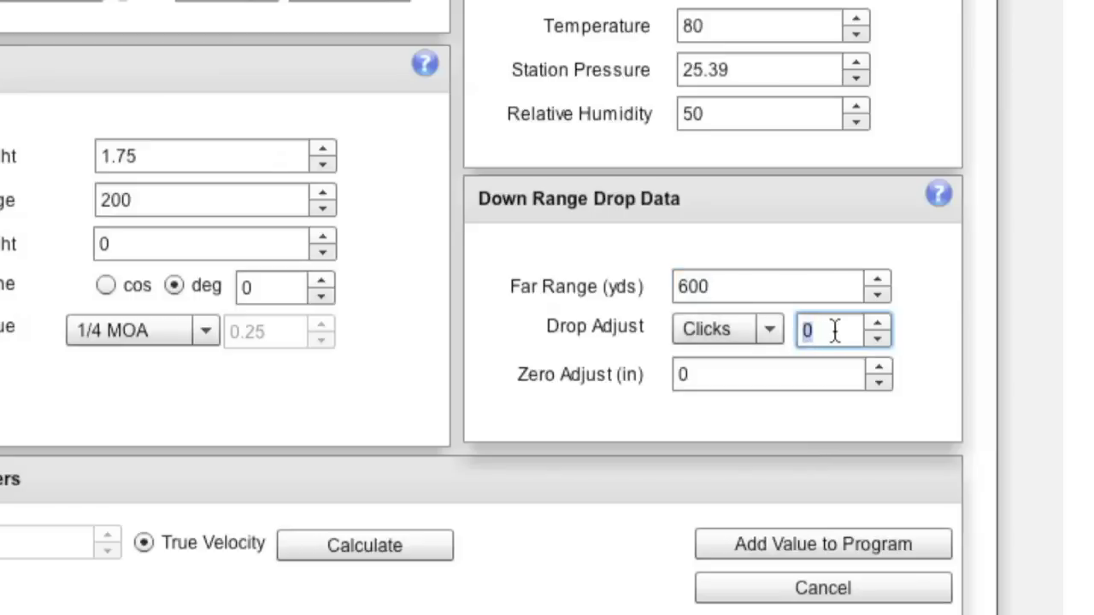
pyautogui.click(769, 330)
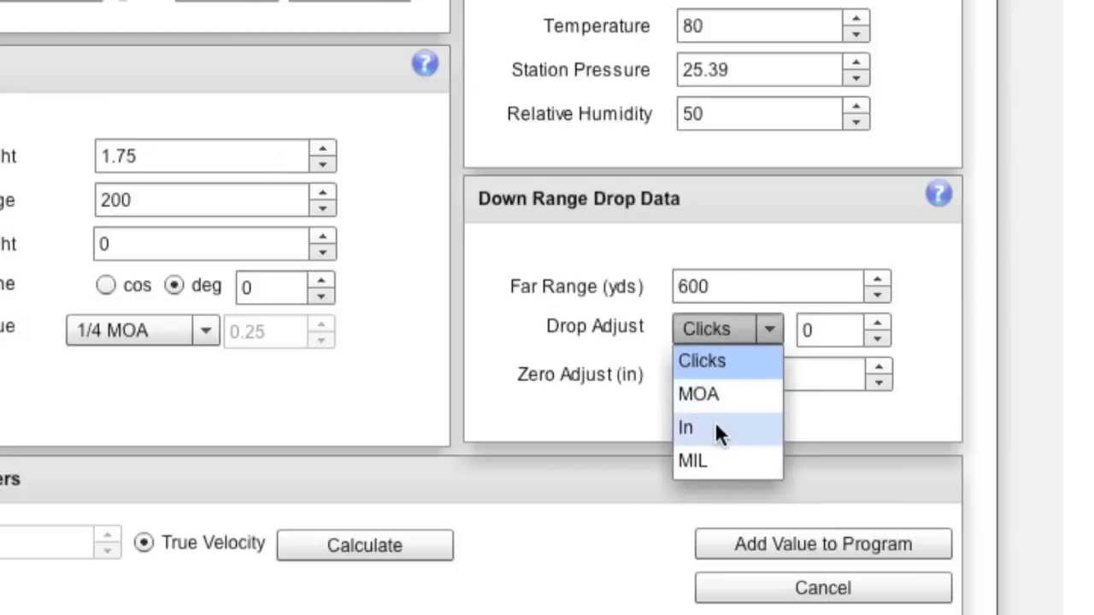
pyautogui.click(811, 332)
pyautogui.doubleClick(808, 331)
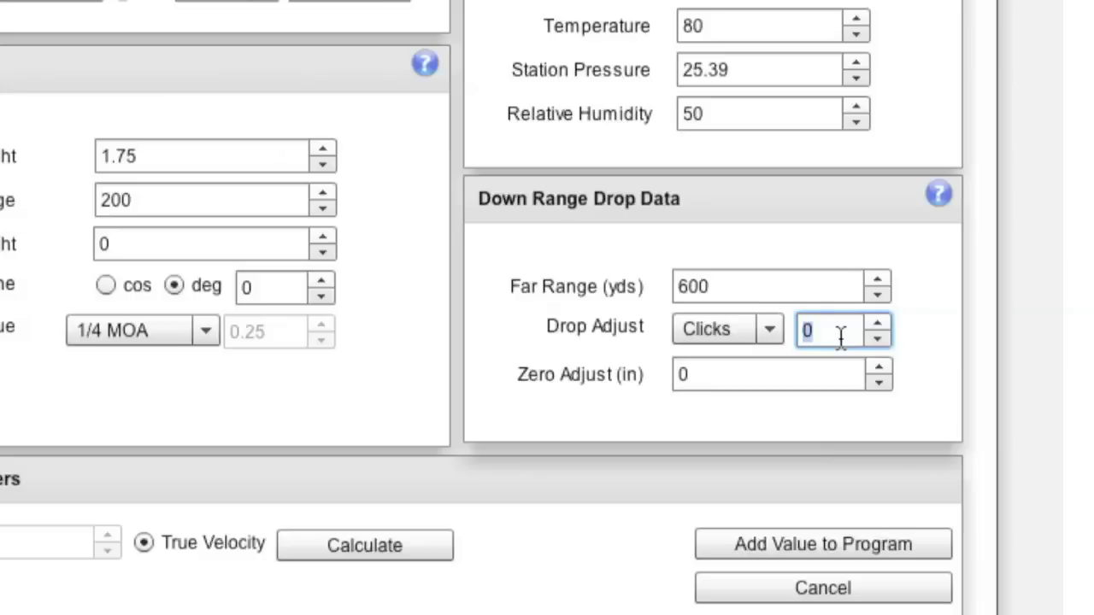
pyautogui.write('36')
# Step: Set the zero adjustment to 2 inches
pyautogui.click(745, 374)
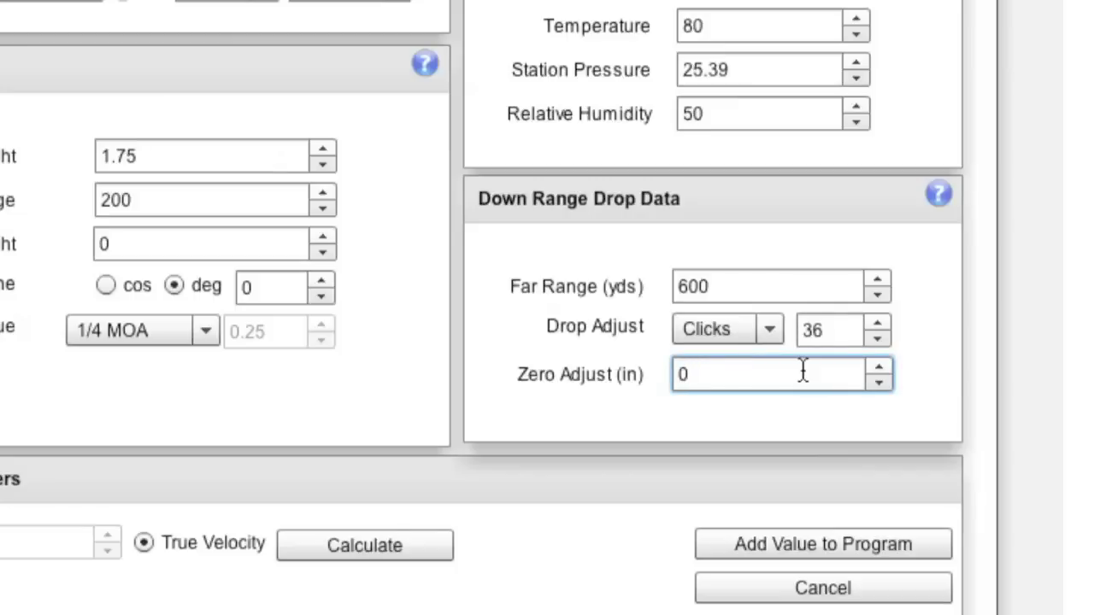
pyautogui.write('2')
pyautogui.press('BackSpace')
pyautogui.press('BackSpace')
pyautogui.write('2')
pyautogui.press('BackSpace')
pyautogui.write('-2')
pyautogui.press('BackSpace')
pyautogui.press('BackSpace')
pyautogui.write('2')
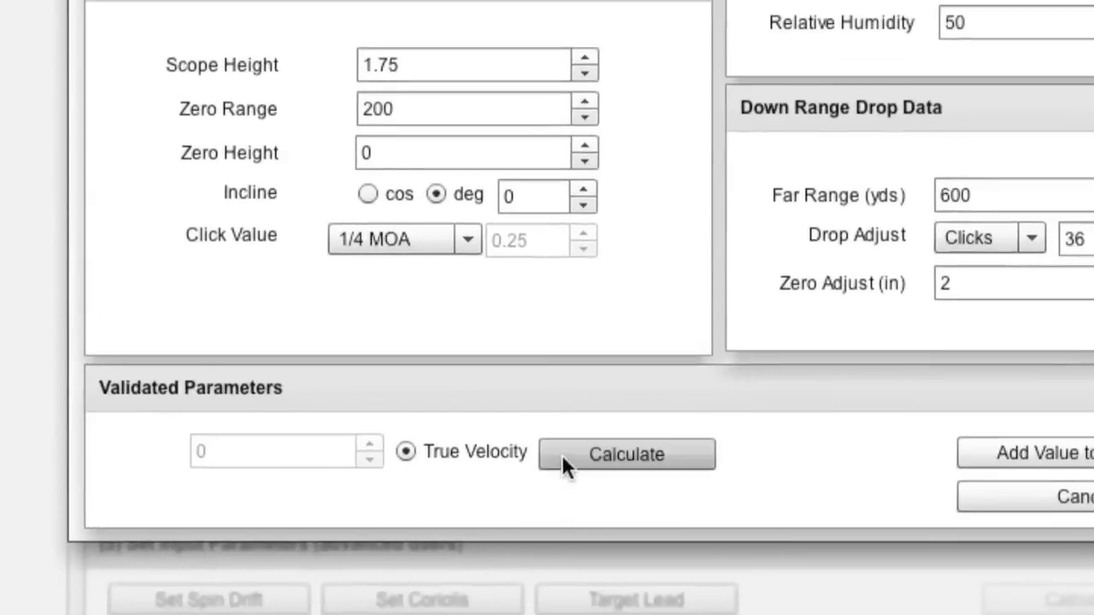
# Step: Calculate the true velocity from the 600-yard drop data, giving 3027 fps
pyautogui.click(561, 454)
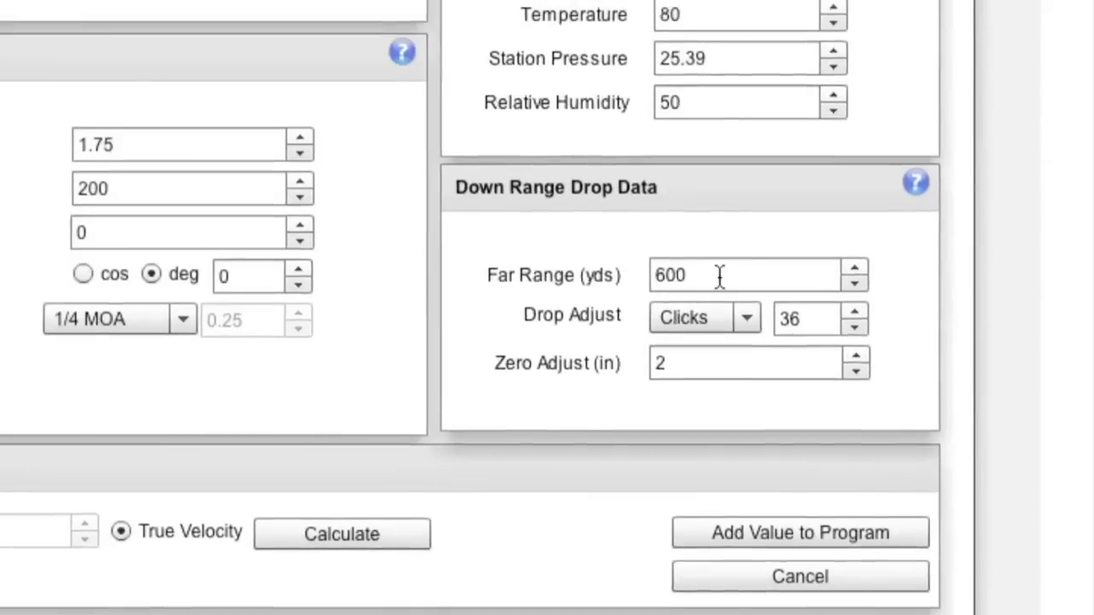
# Step: Enter far range 950 yards, drop adjust 79 clicks and zero adjust 6.9 inches, then recalculate
pyautogui.click(995, 196)
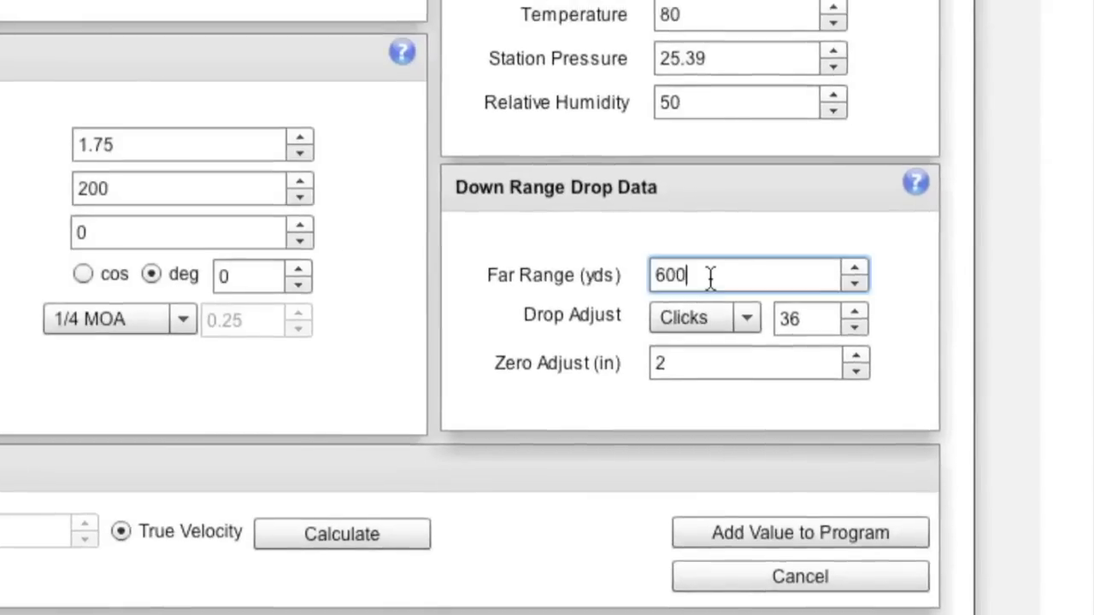
pyautogui.moveTo(711, 278); pyautogui.dragTo(652, 274)
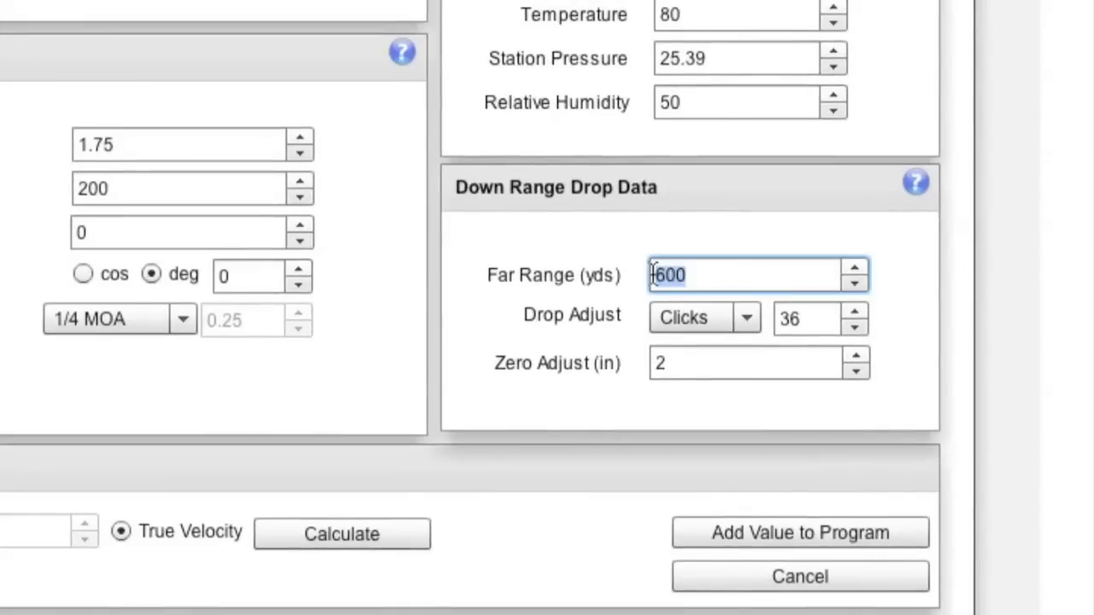
pyautogui.write('950')
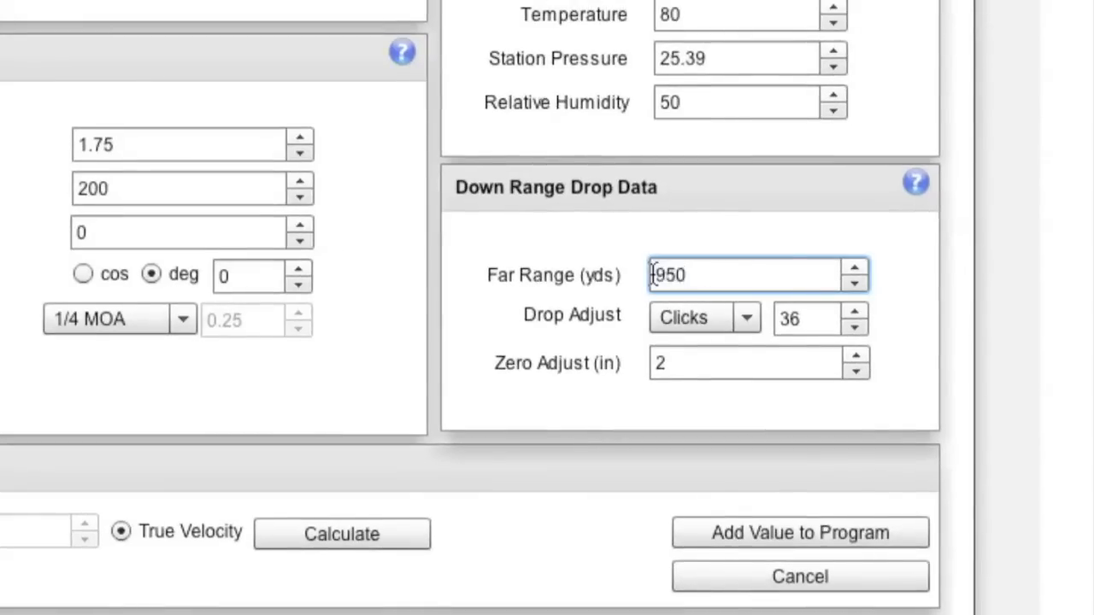
pyautogui.doubleClick(817, 321)
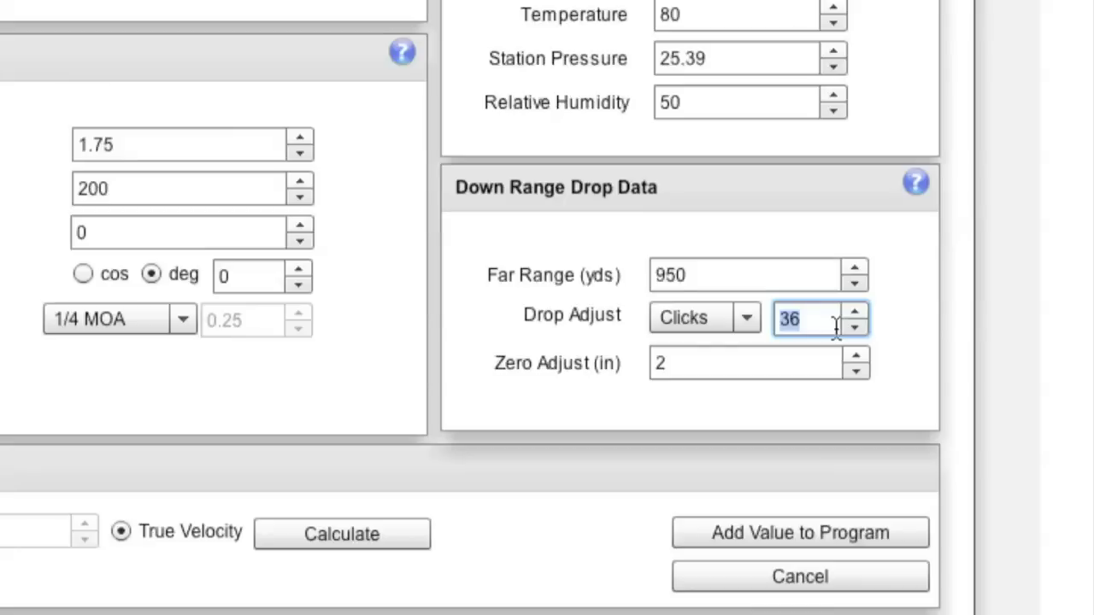
pyautogui.write('79')
pyautogui.click(692, 365)
pyautogui.moveTo(691, 366); pyautogui.dragTo(664, 368)
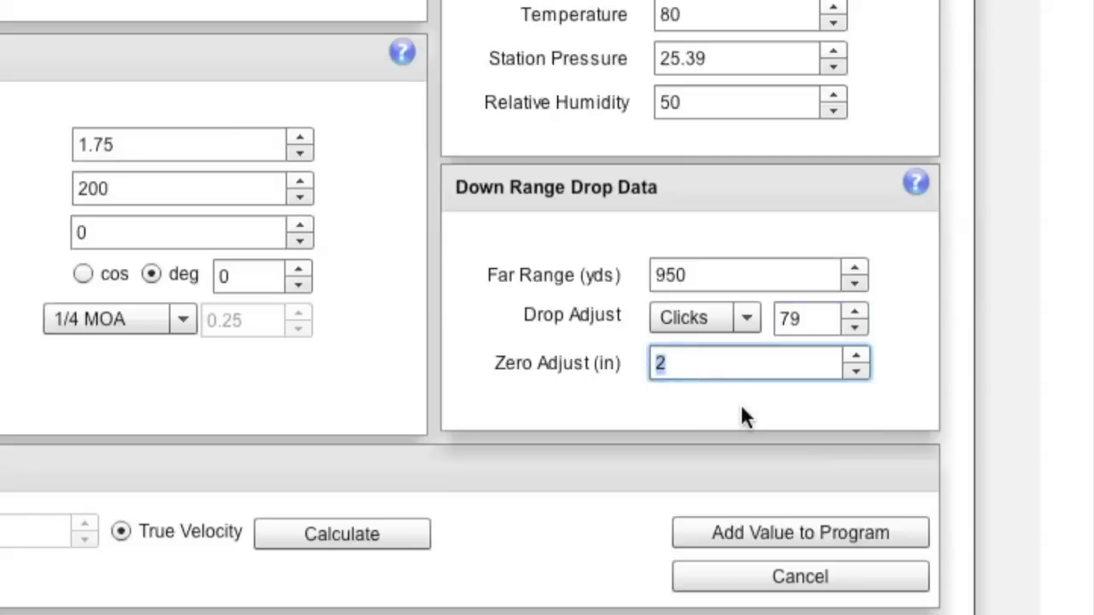
pyautogui.write('6.9')
pyautogui.scroll(5, 684, 410)
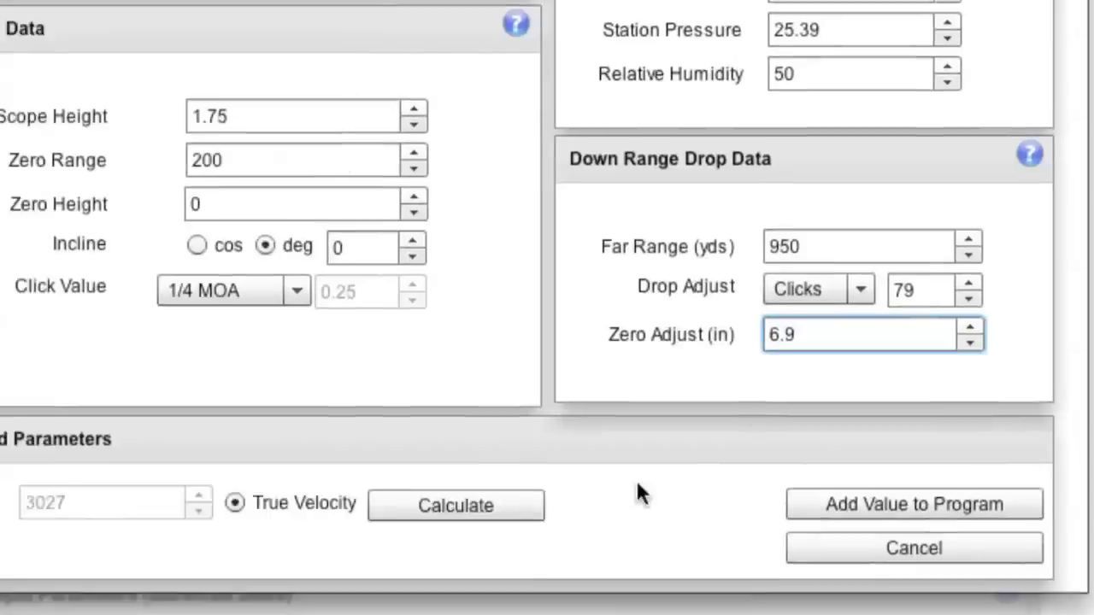
pyautogui.click(479, 511)
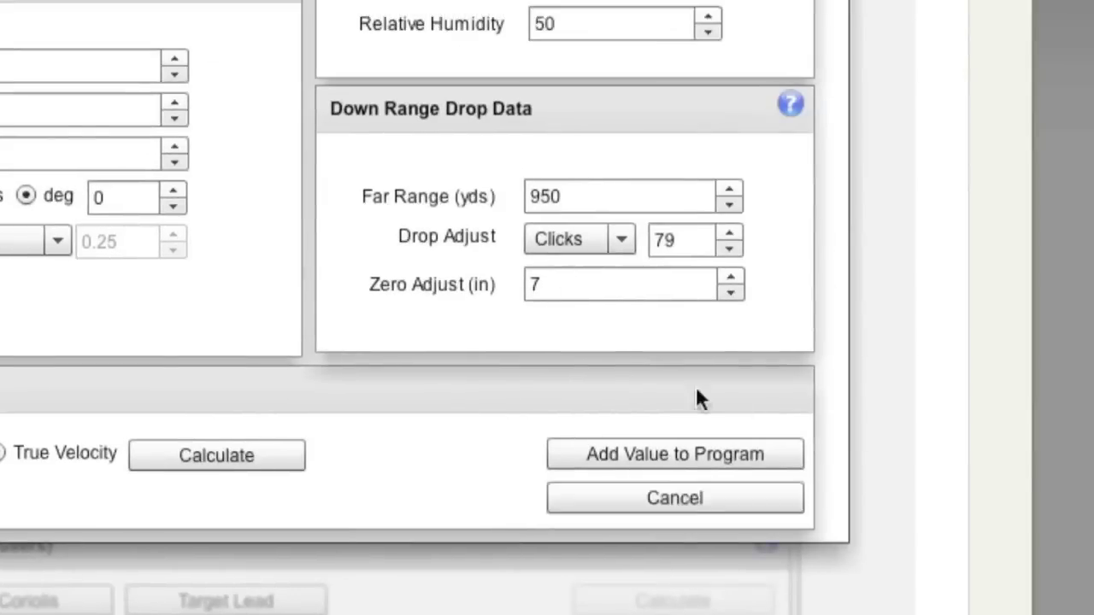
# Step: Dismiss Trajectory Validation and change the load's muzzle velocity from 3000 to 3025 fps
pyautogui.click(1028, 429)
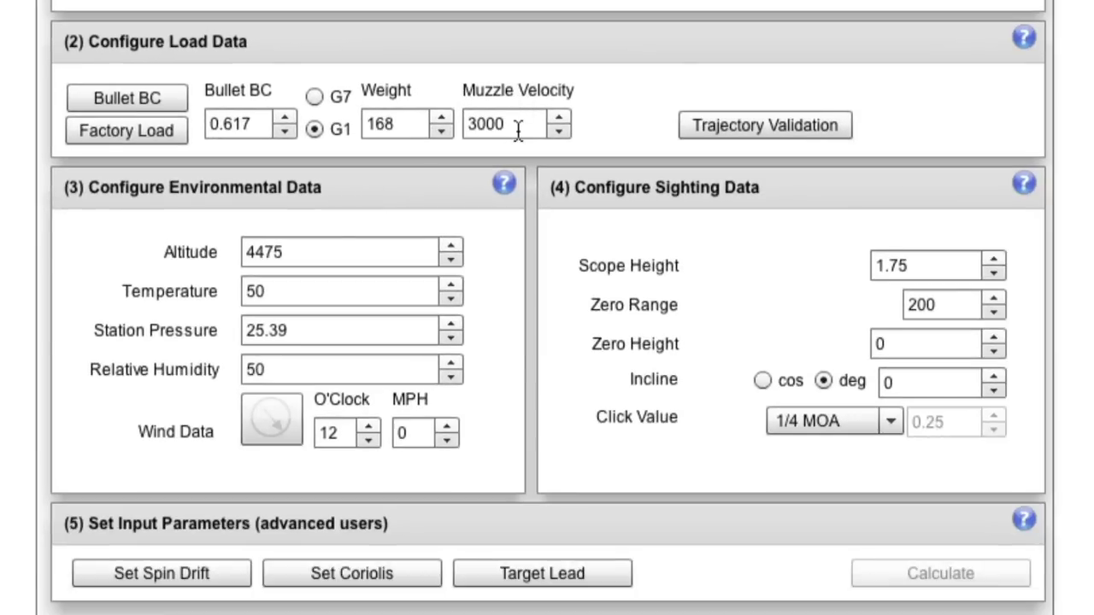
pyautogui.click(518, 128)
pyautogui.moveTo(518, 126); pyautogui.dragTo(469, 127)
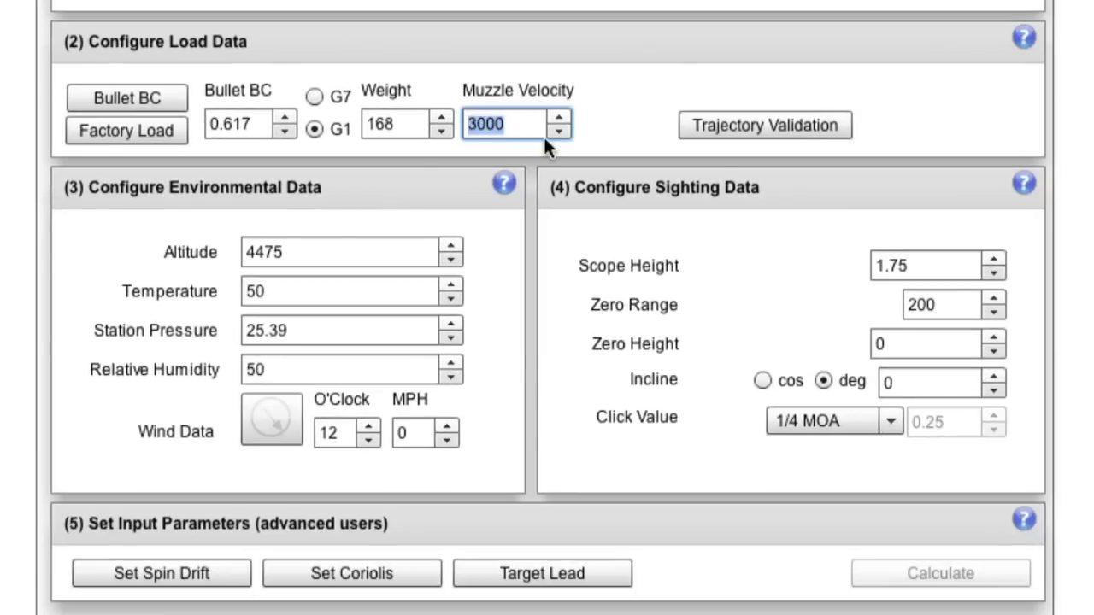
pyautogui.write('3025')
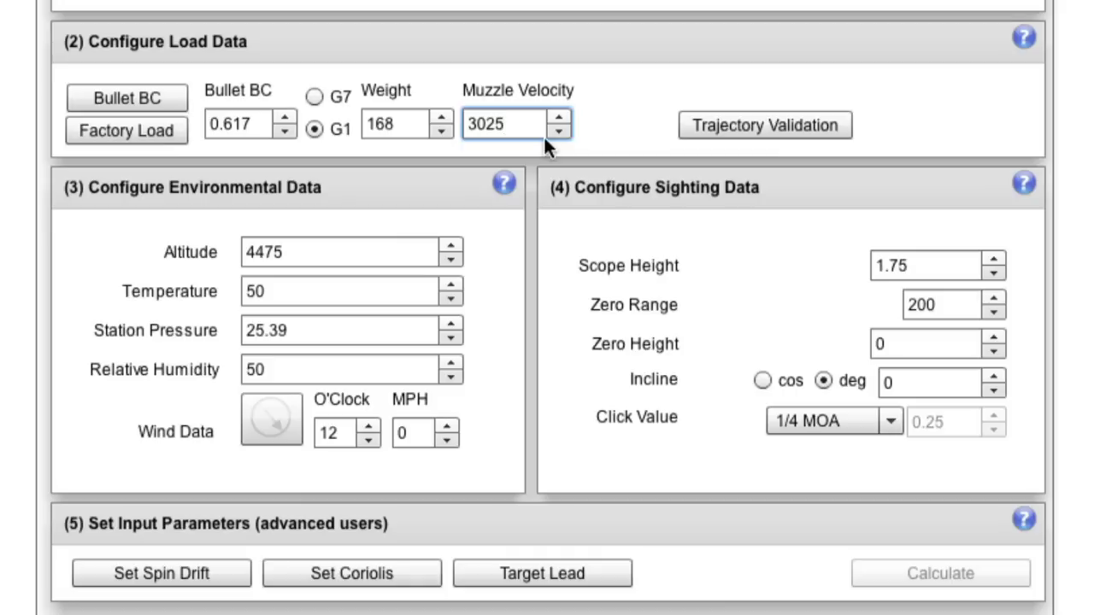